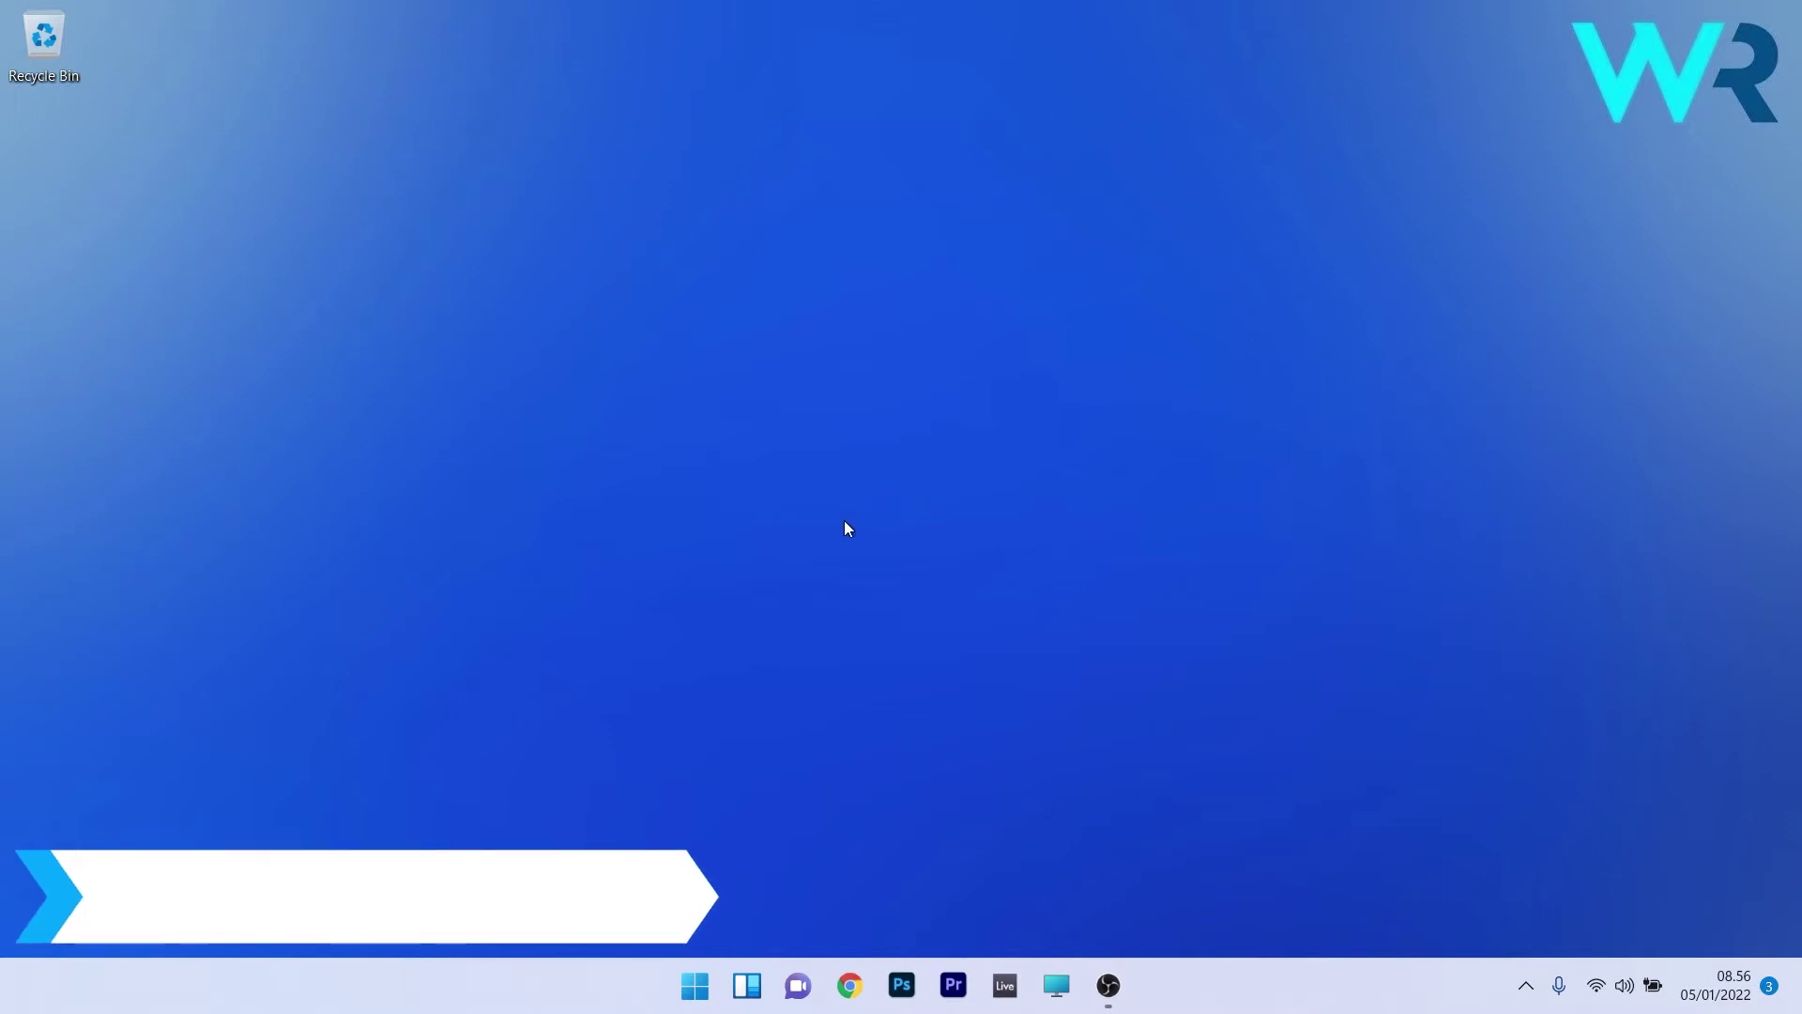
Step: Run a Windows Update check in Settings, confirm the PC is up to date, and close Settings
click(695, 985)
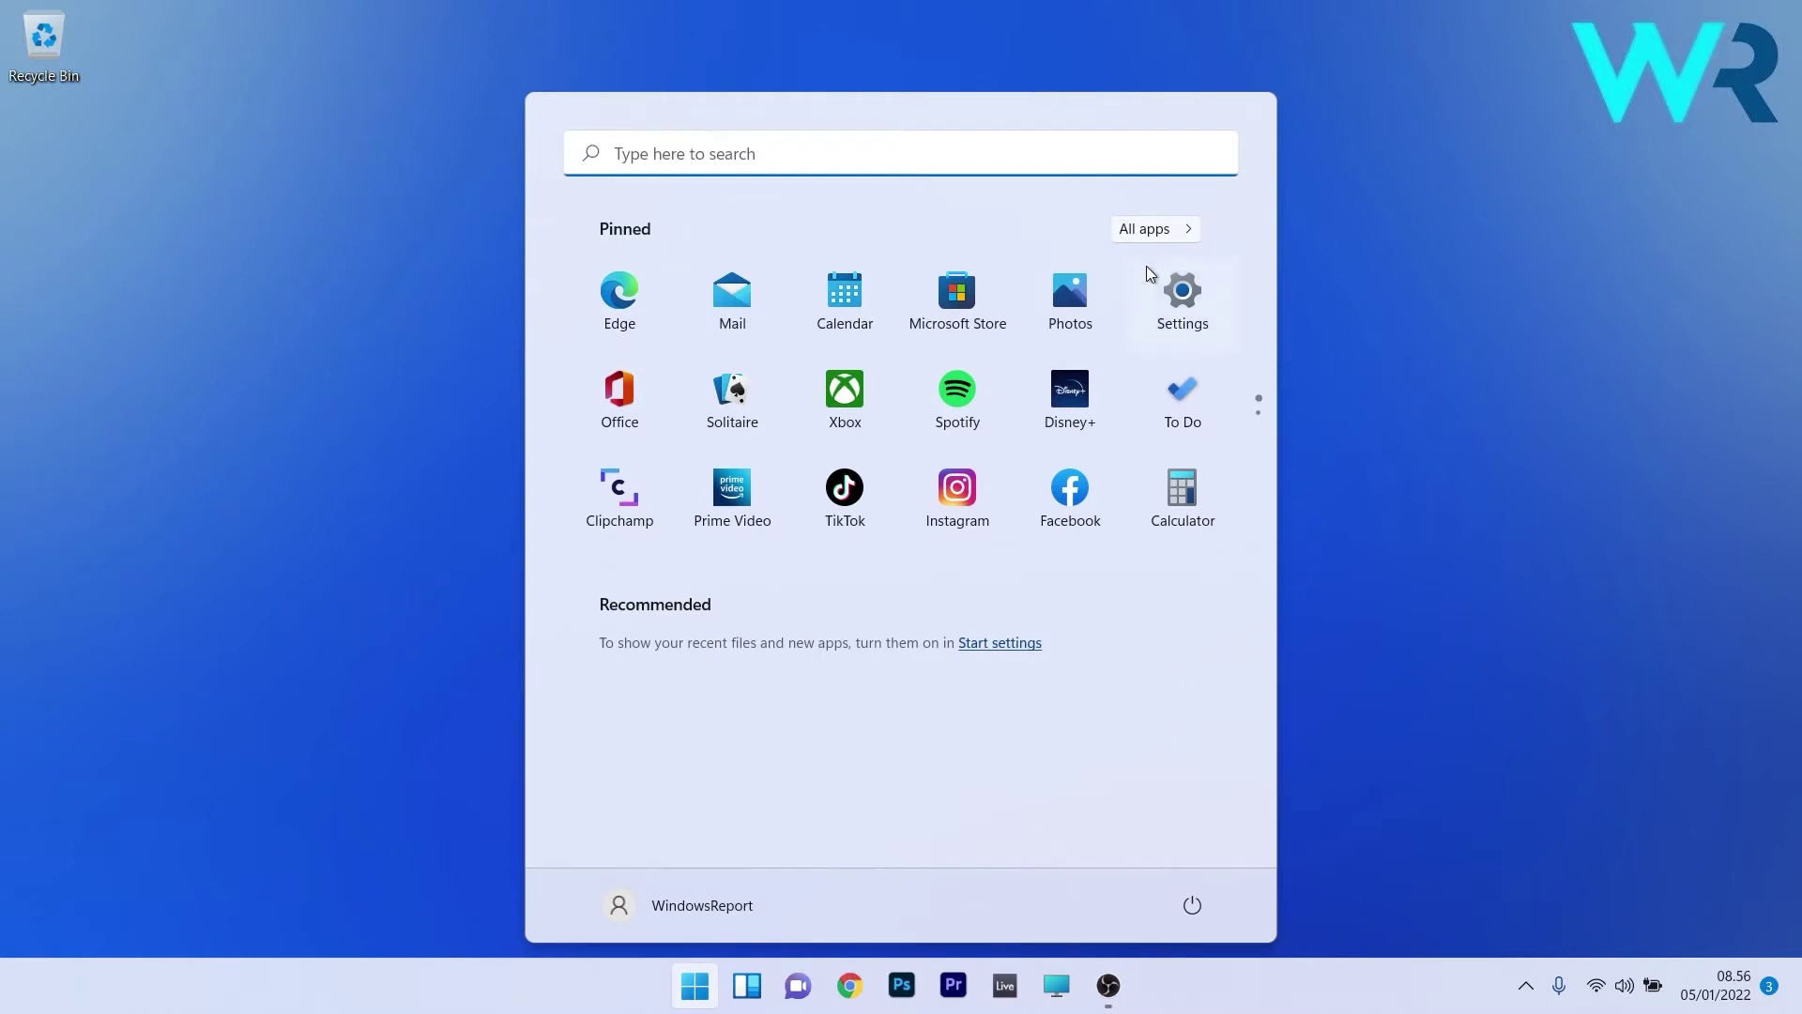
click(1158, 295)
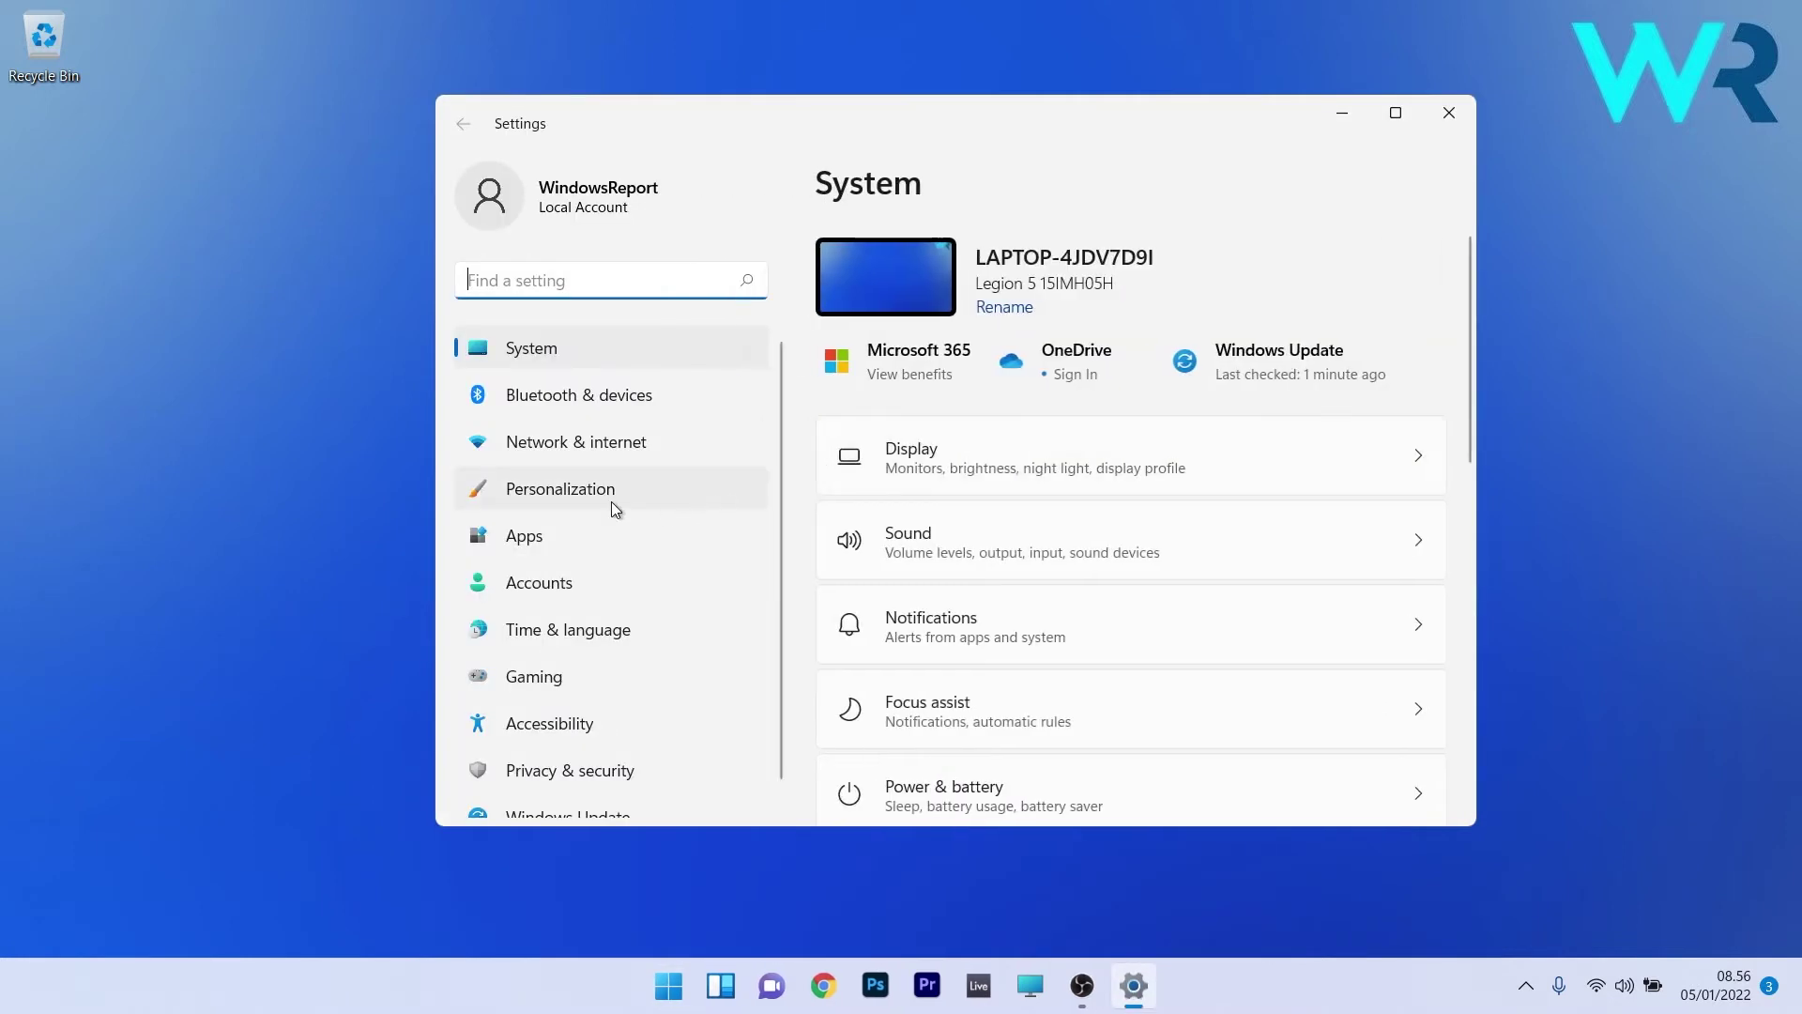
scroll(611, 501, down, 1)
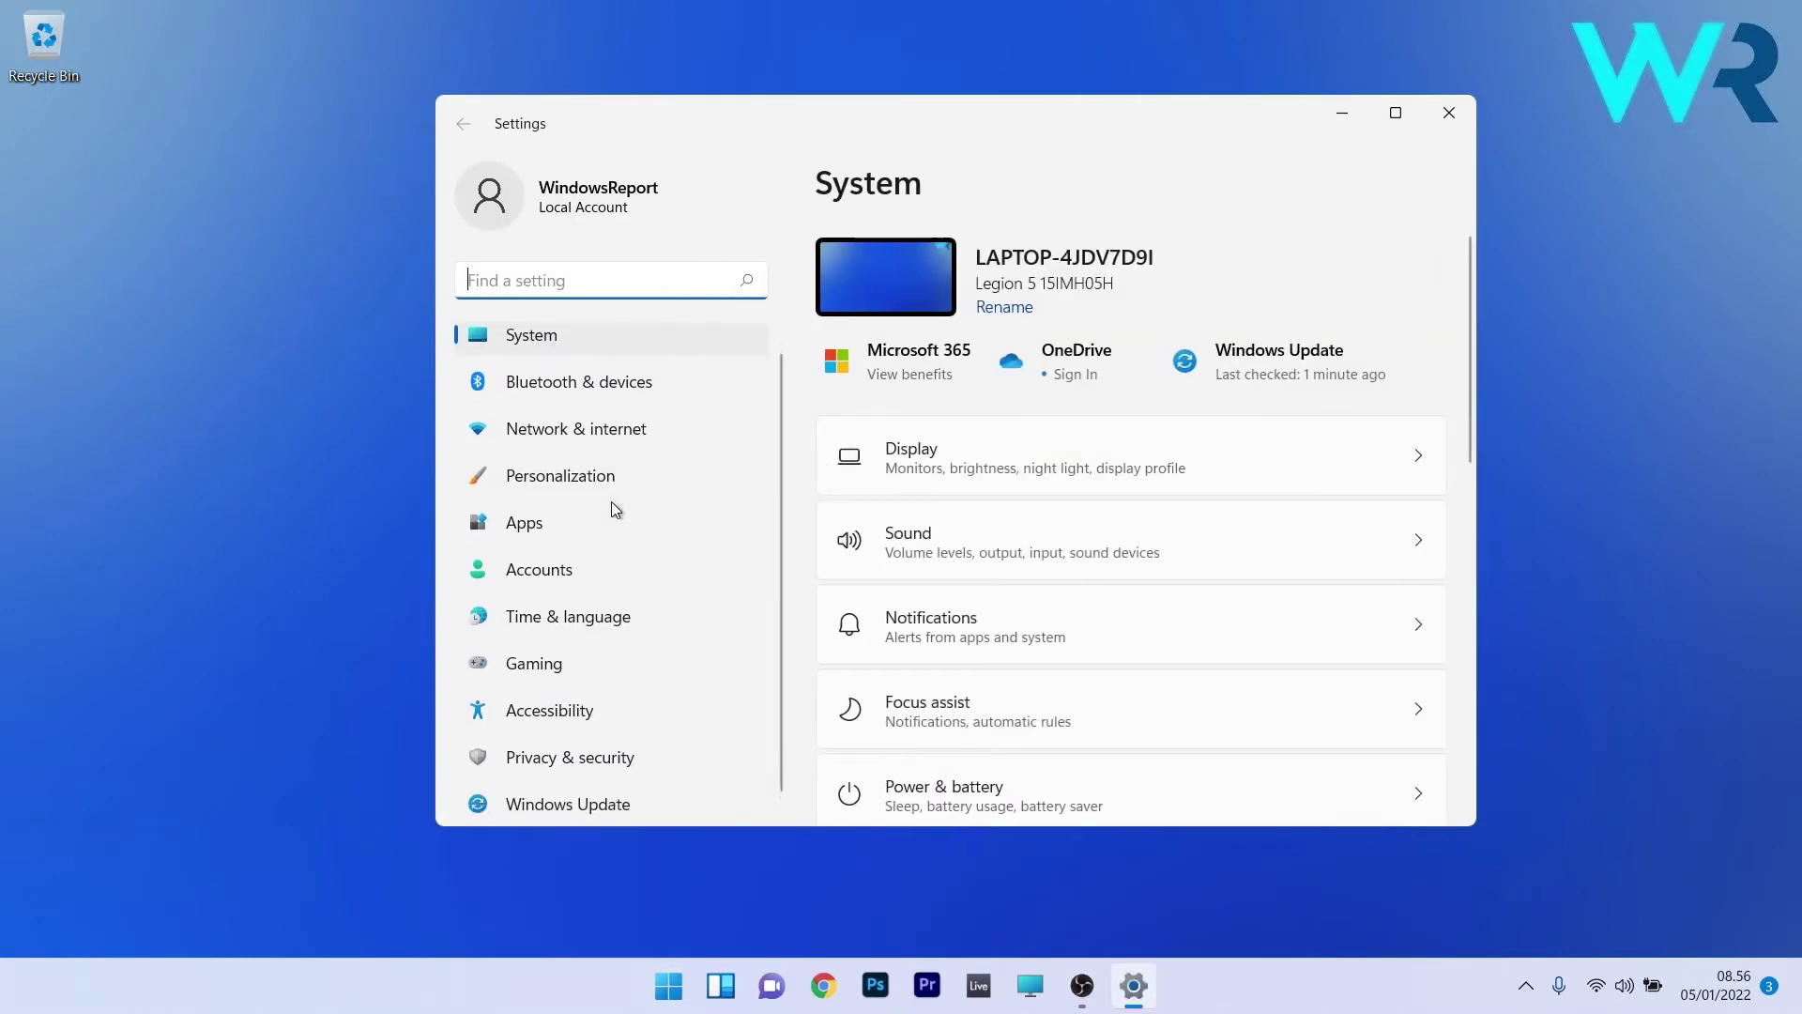
click(678, 794)
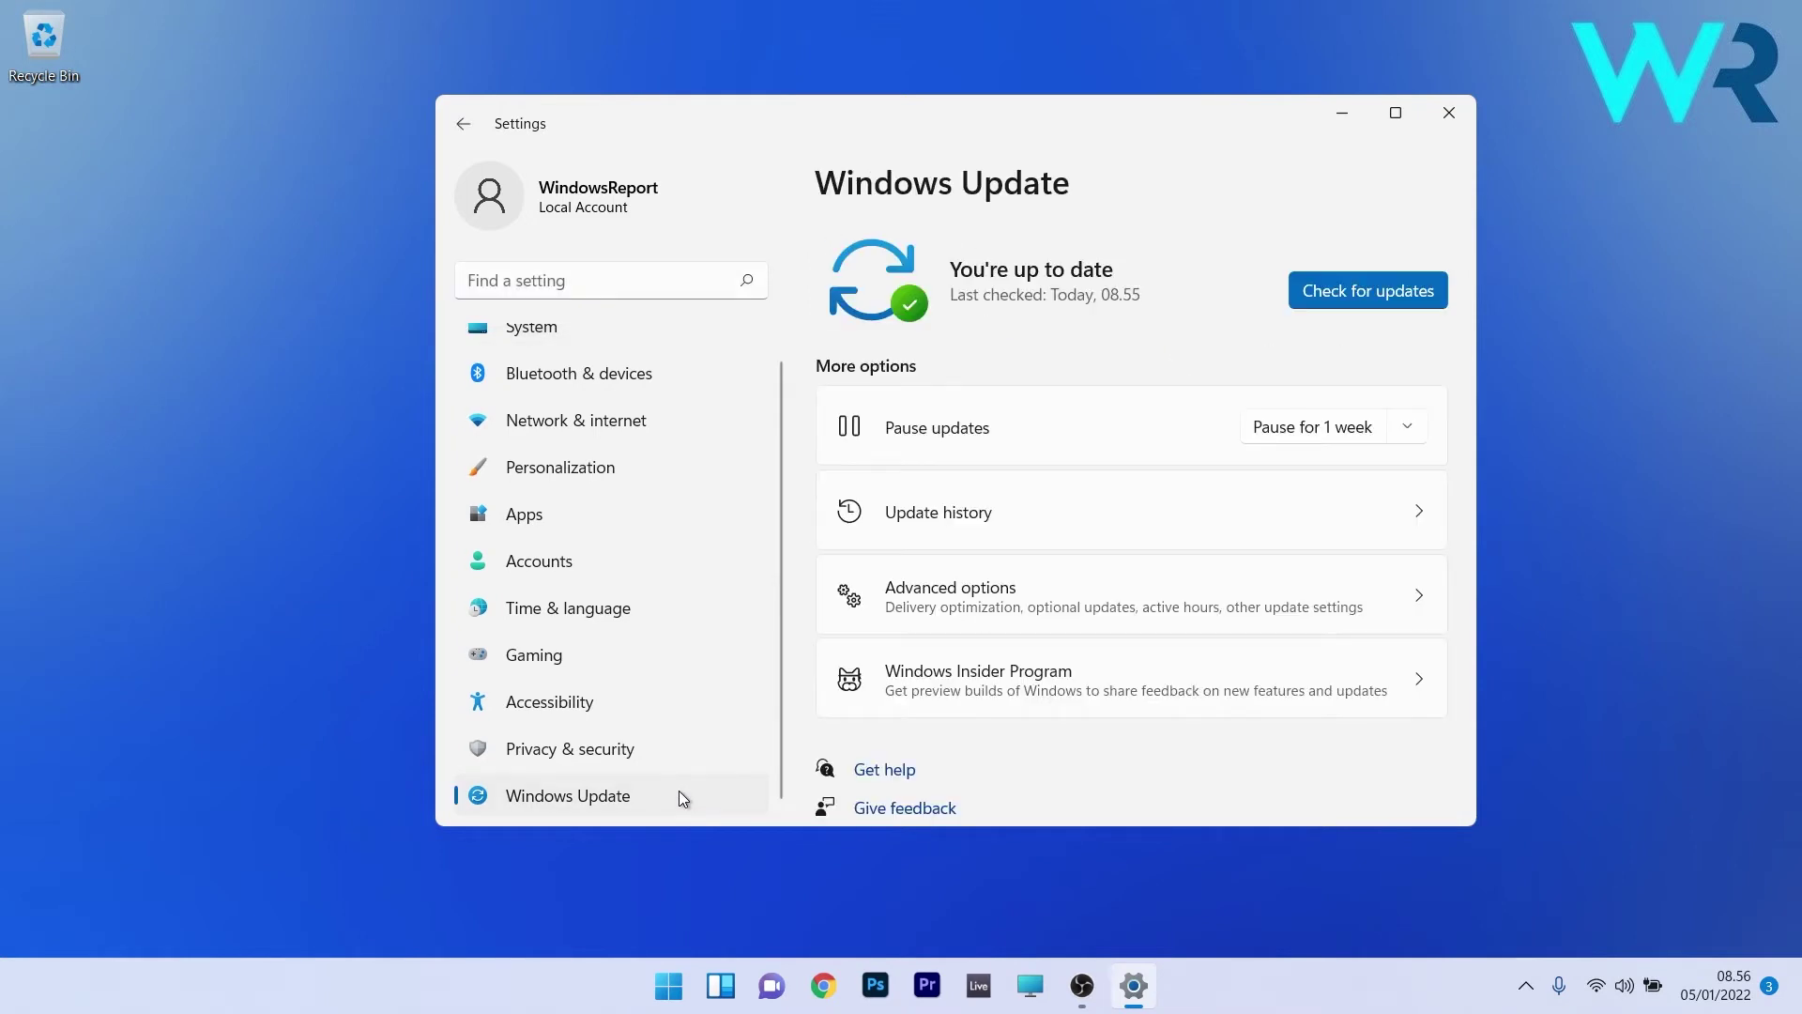
click(1343, 296)
click(1449, 125)
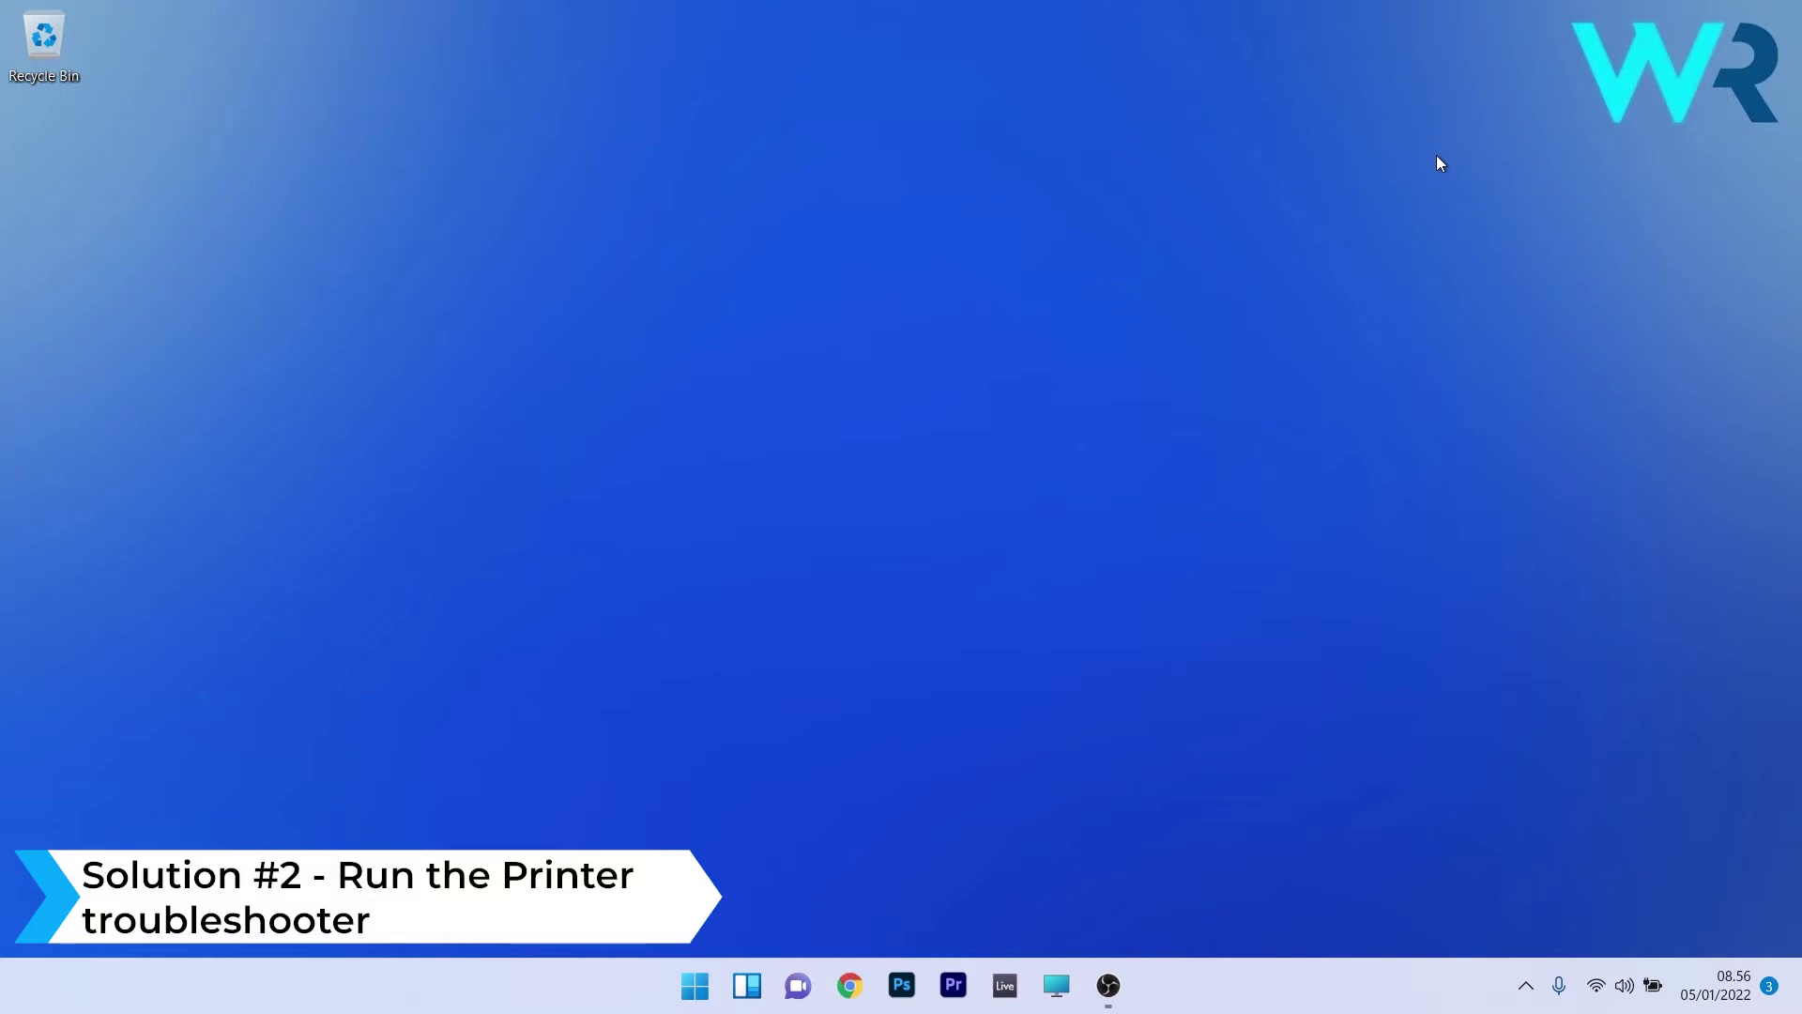
Step: Start the Printer troubleshooter from System > Troubleshoot > Other troubleshooters in Settings
click(694, 985)
click(1173, 298)
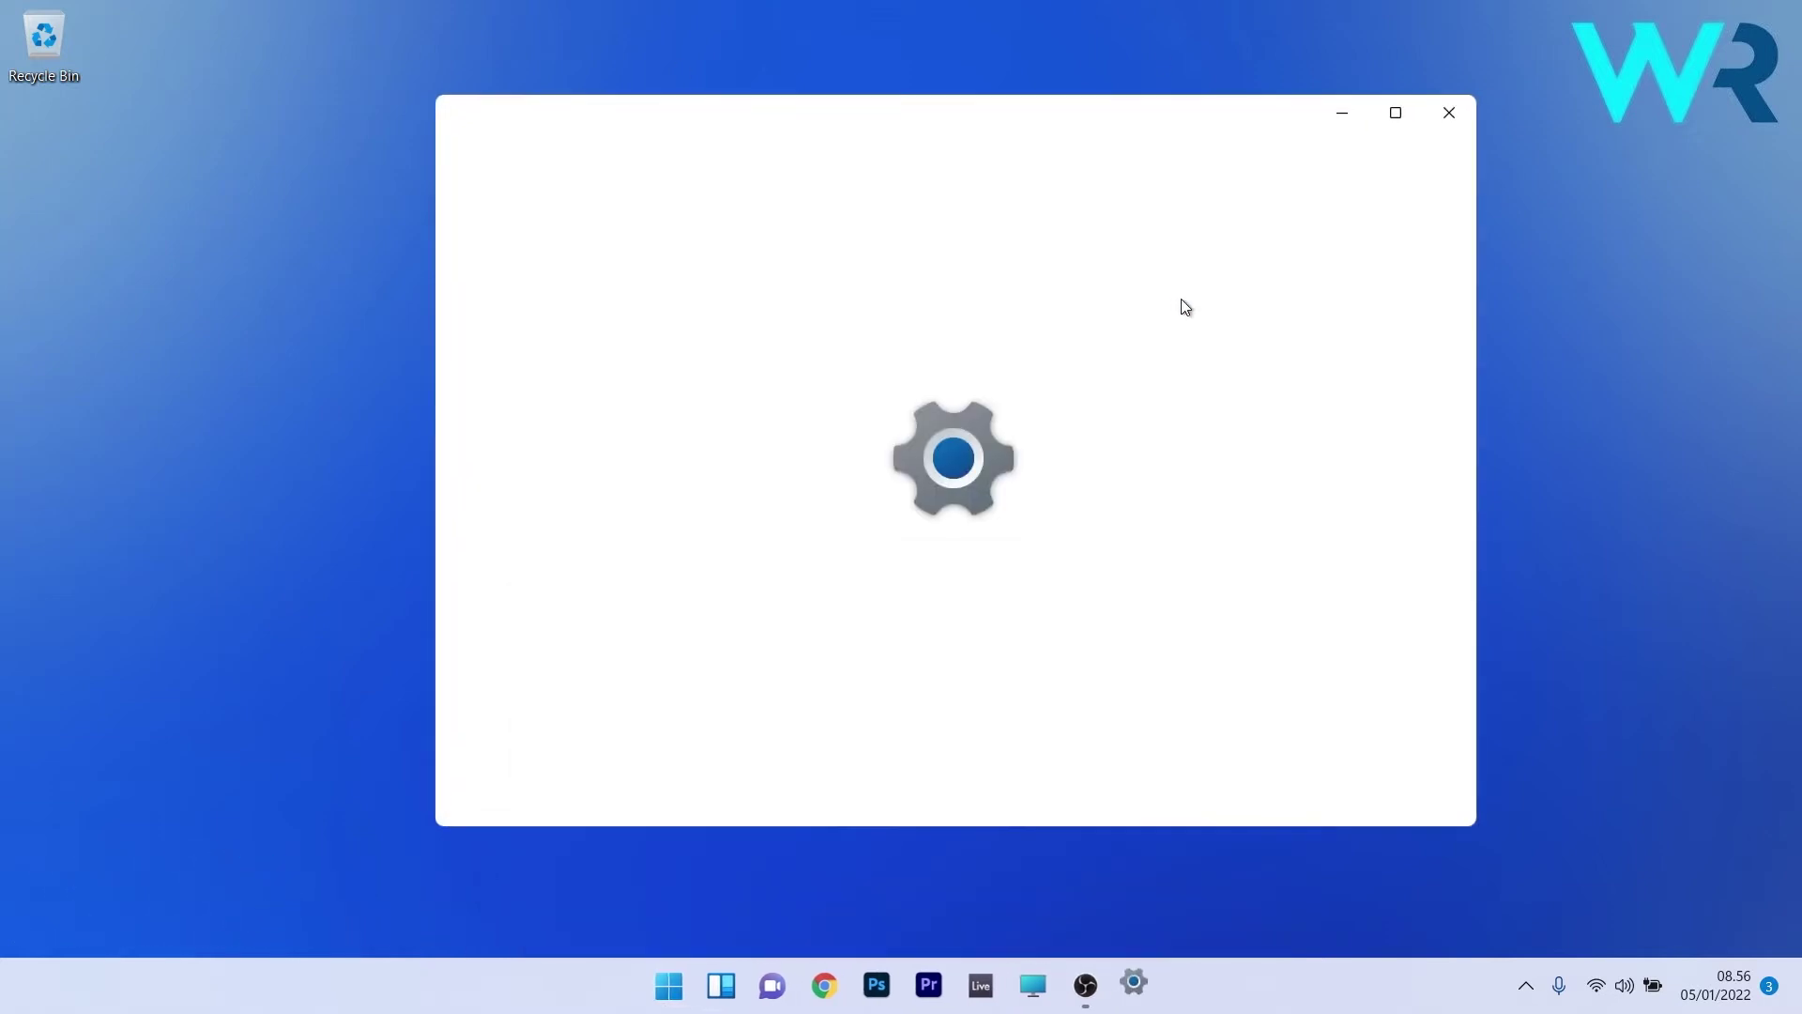
click(549, 358)
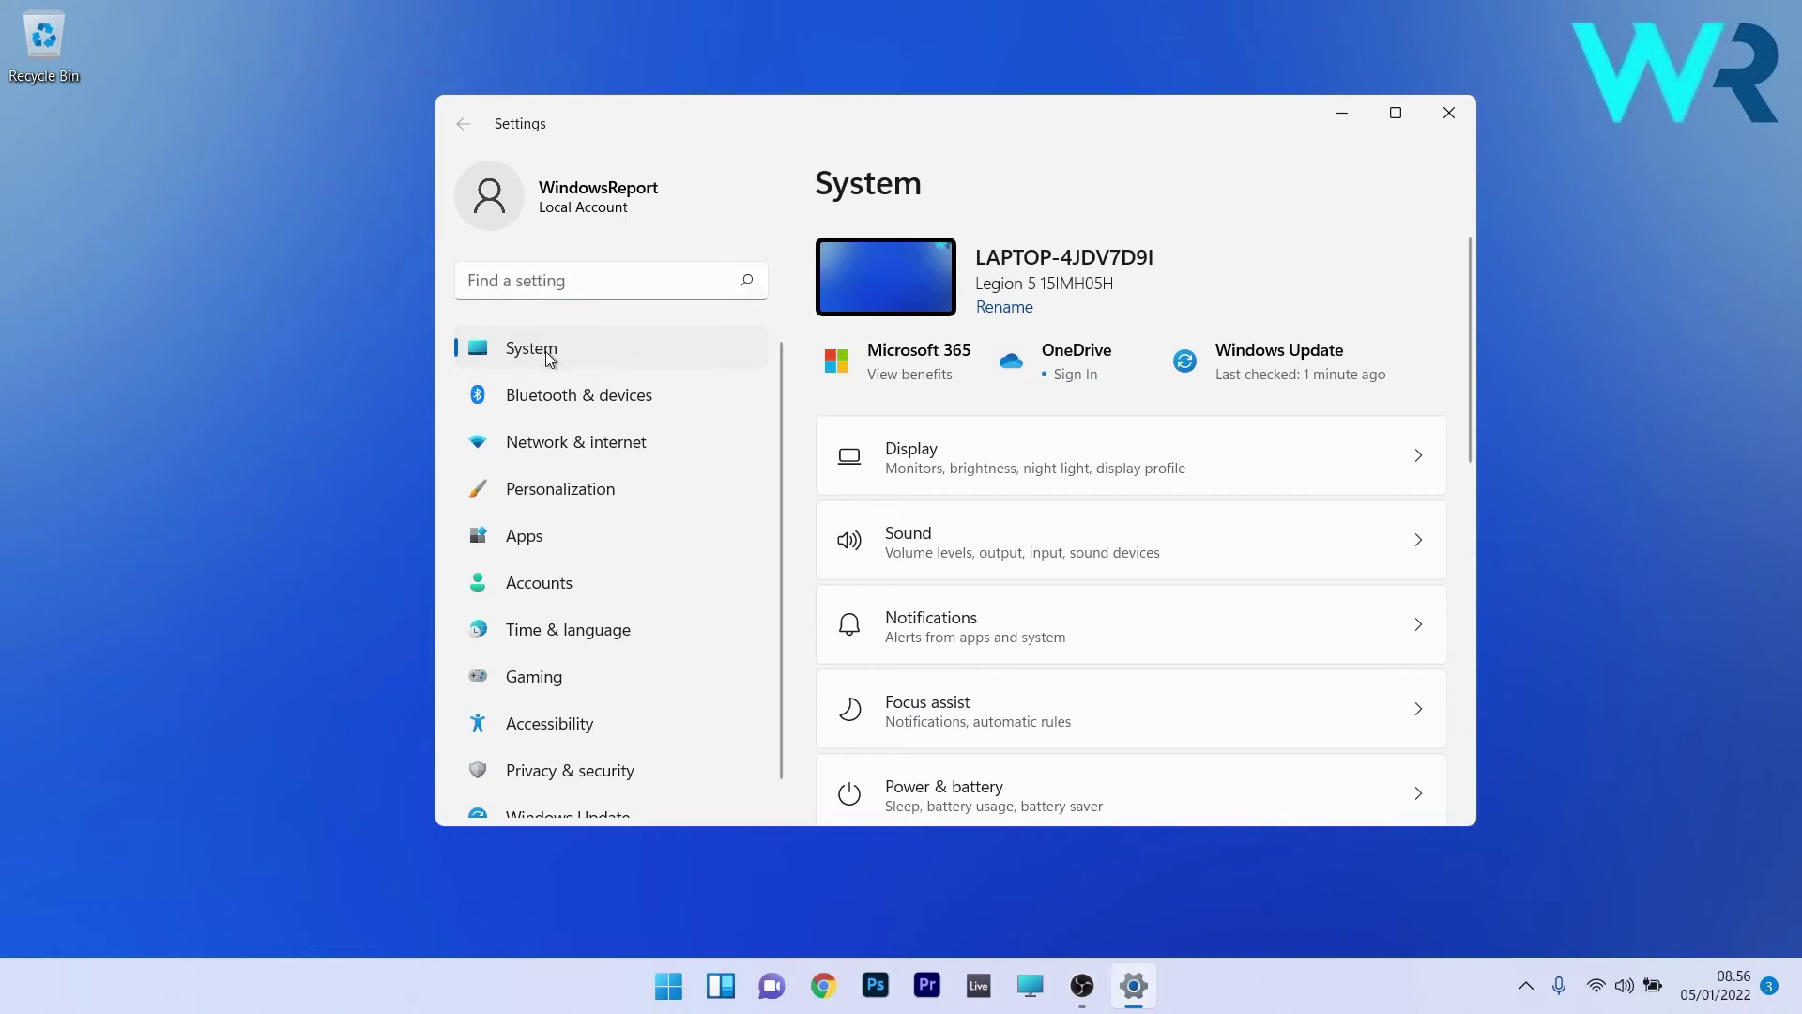
scroll(1141, 503, down, 5)
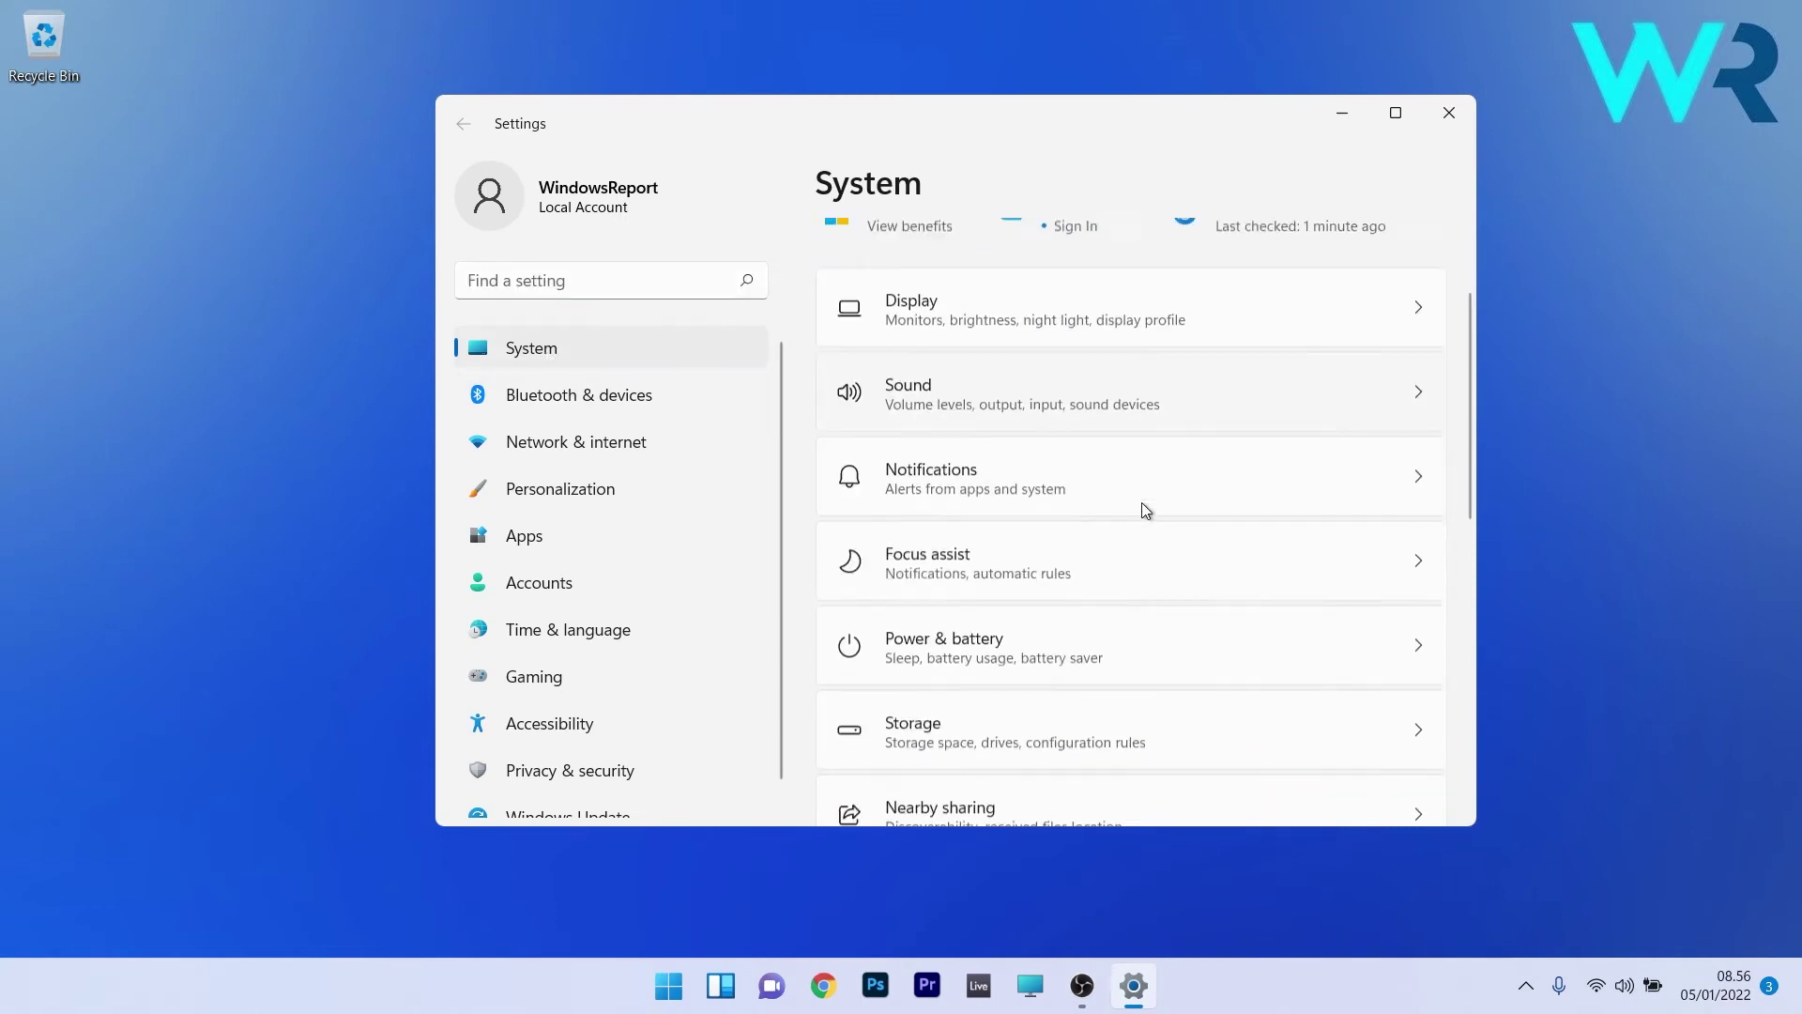
scroll(1141, 510, down, 3)
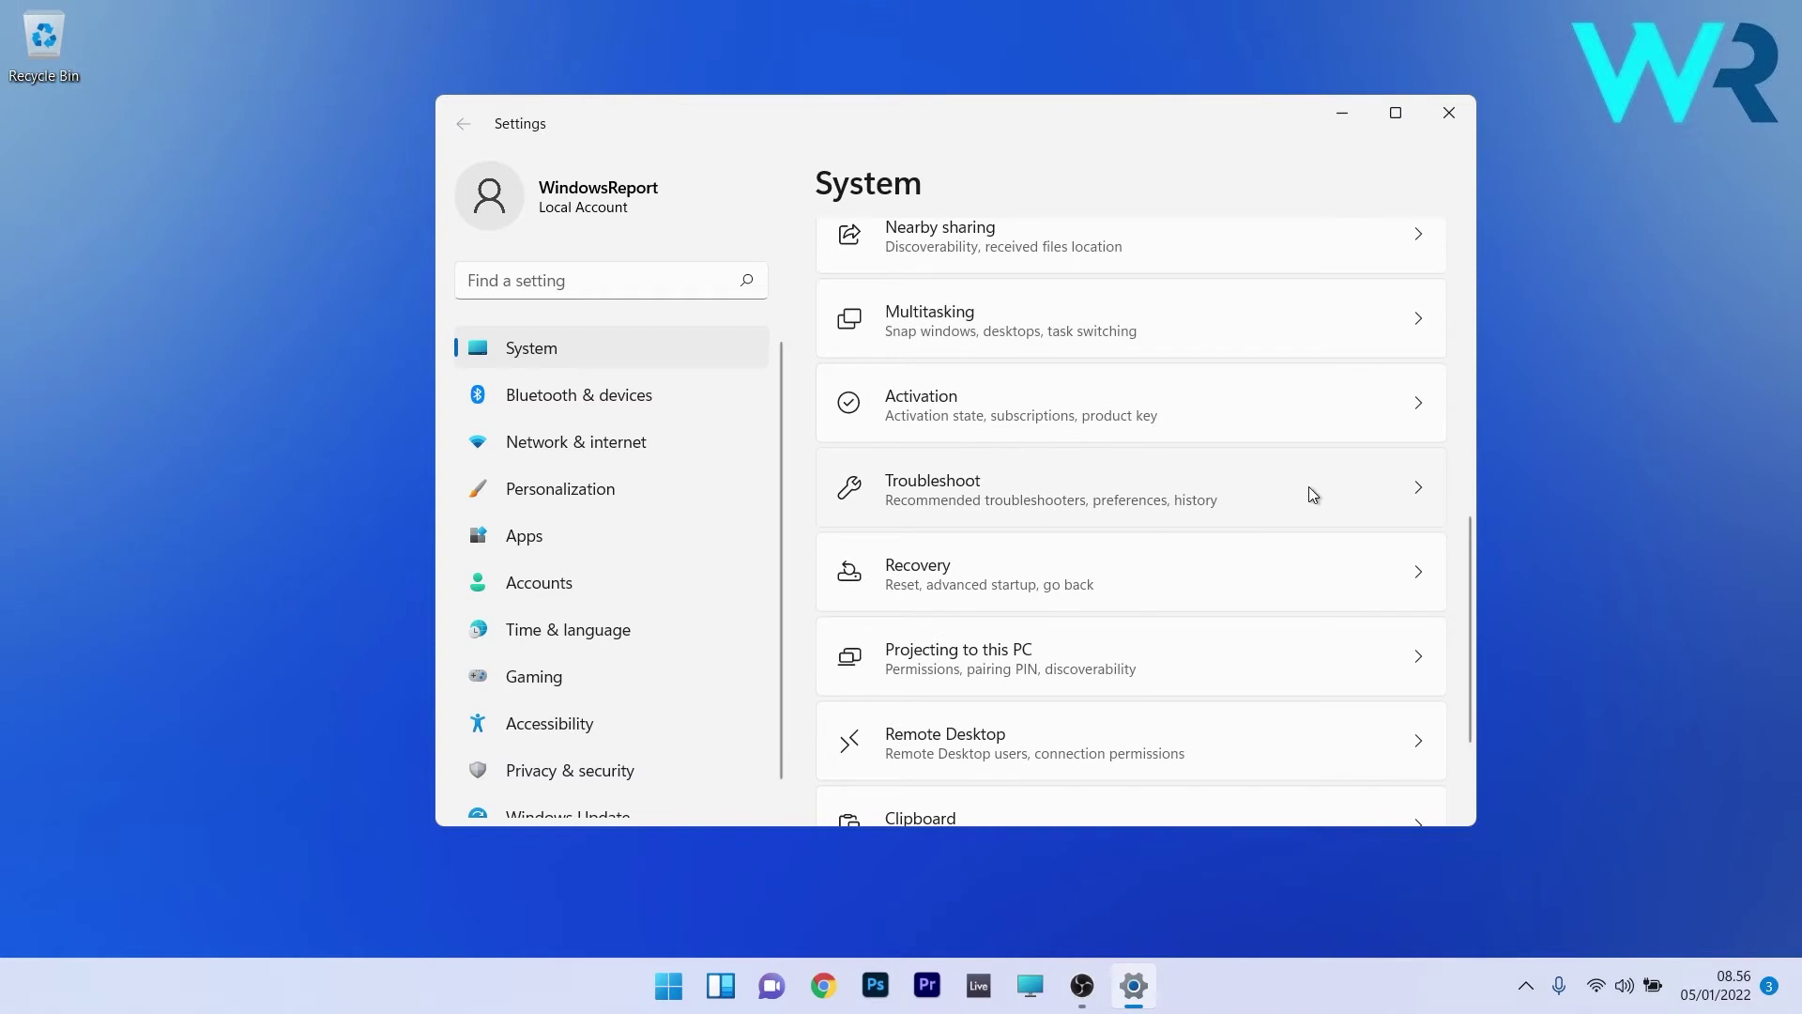
click(1367, 491)
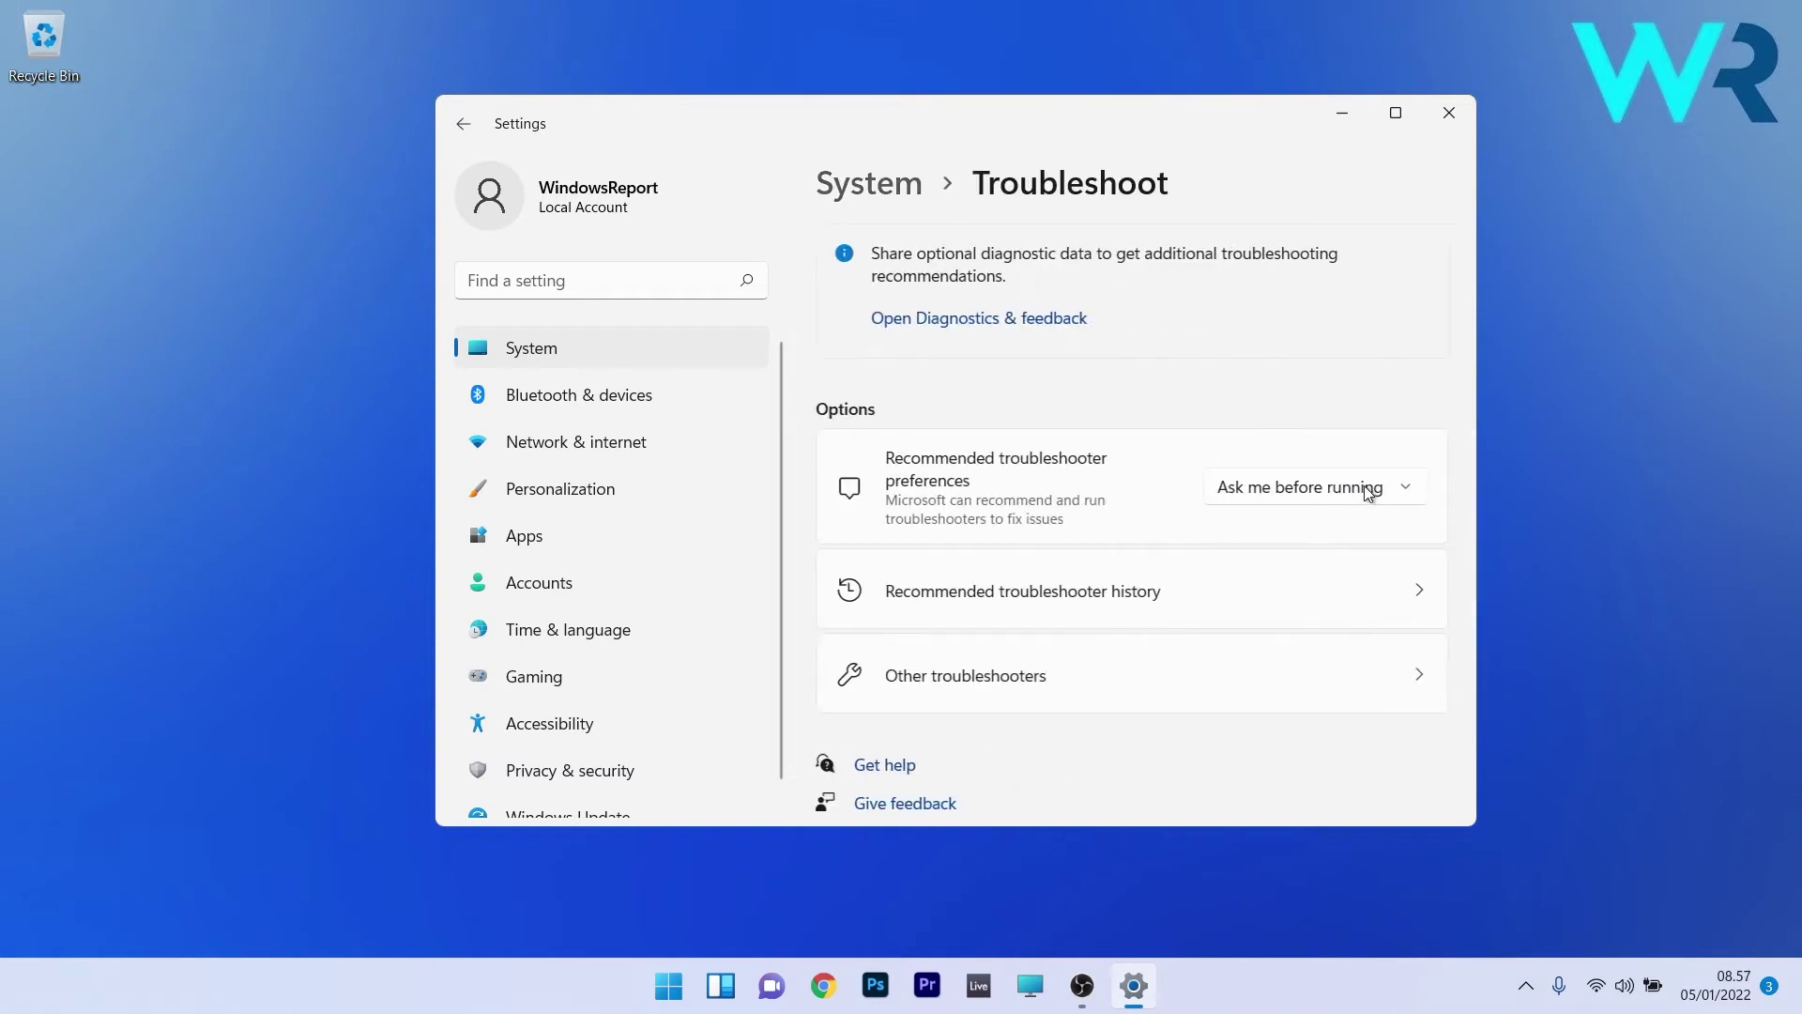
click(1231, 678)
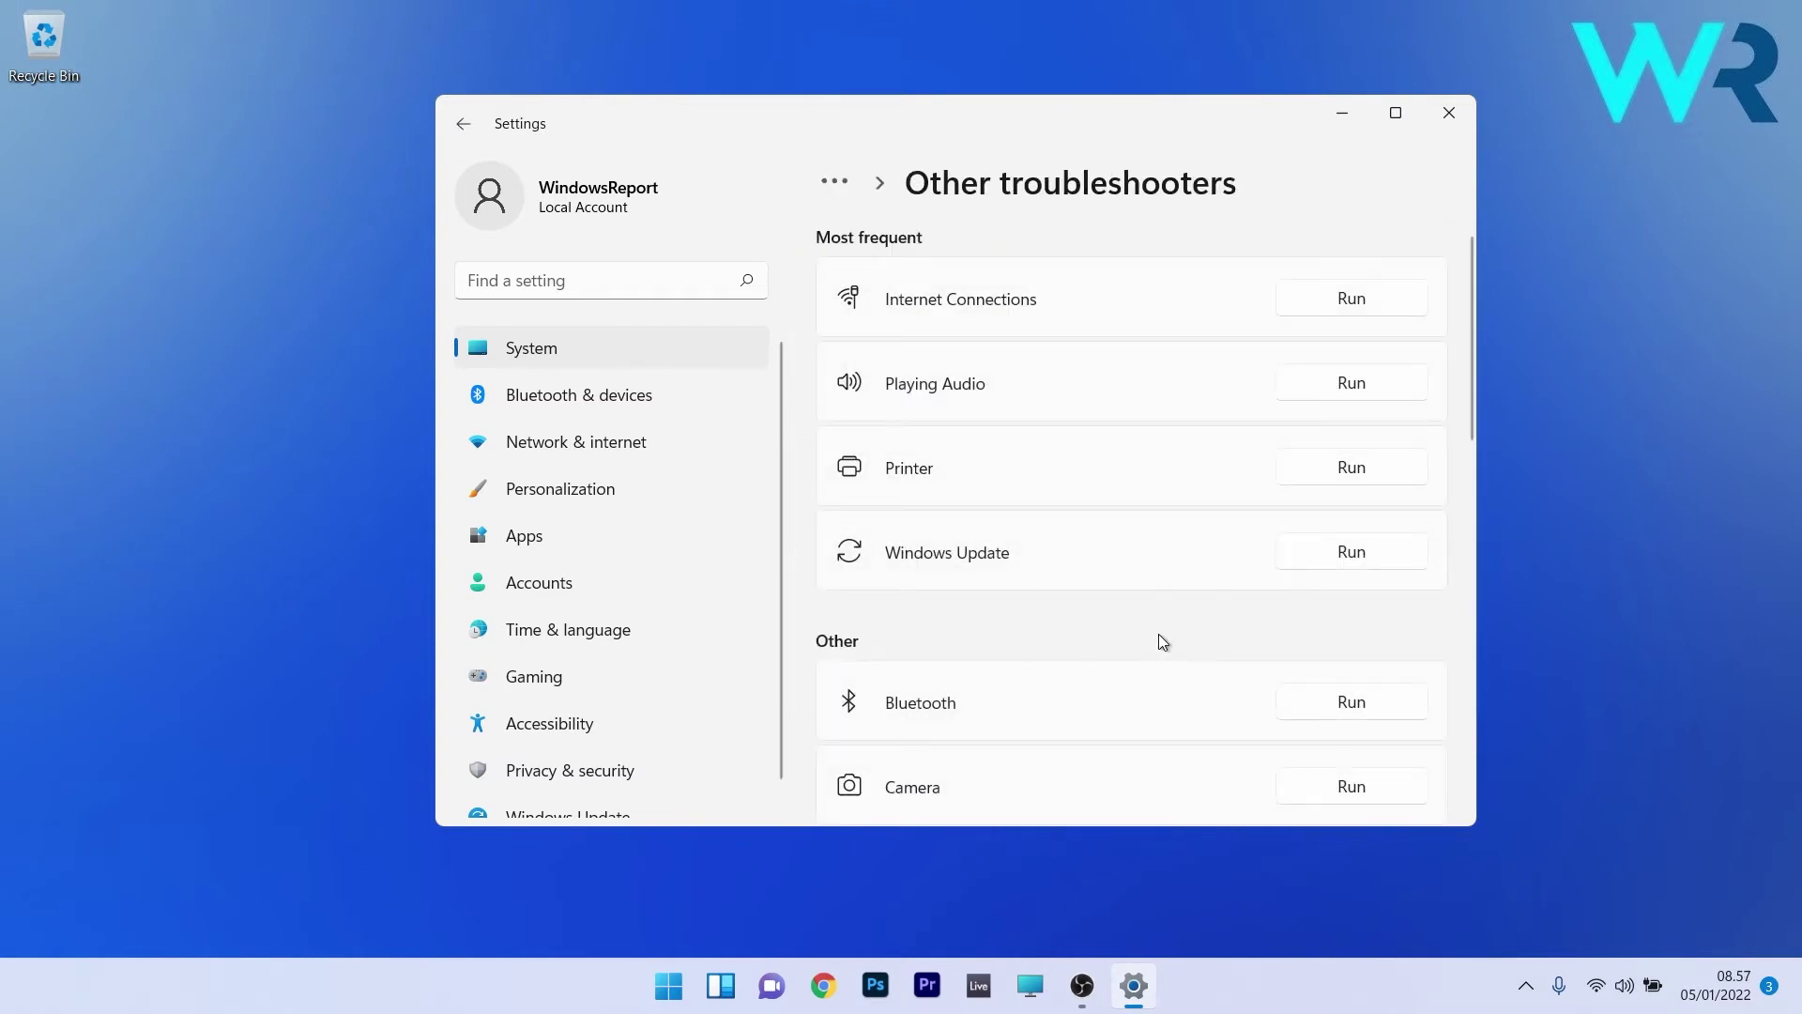
click(1350, 467)
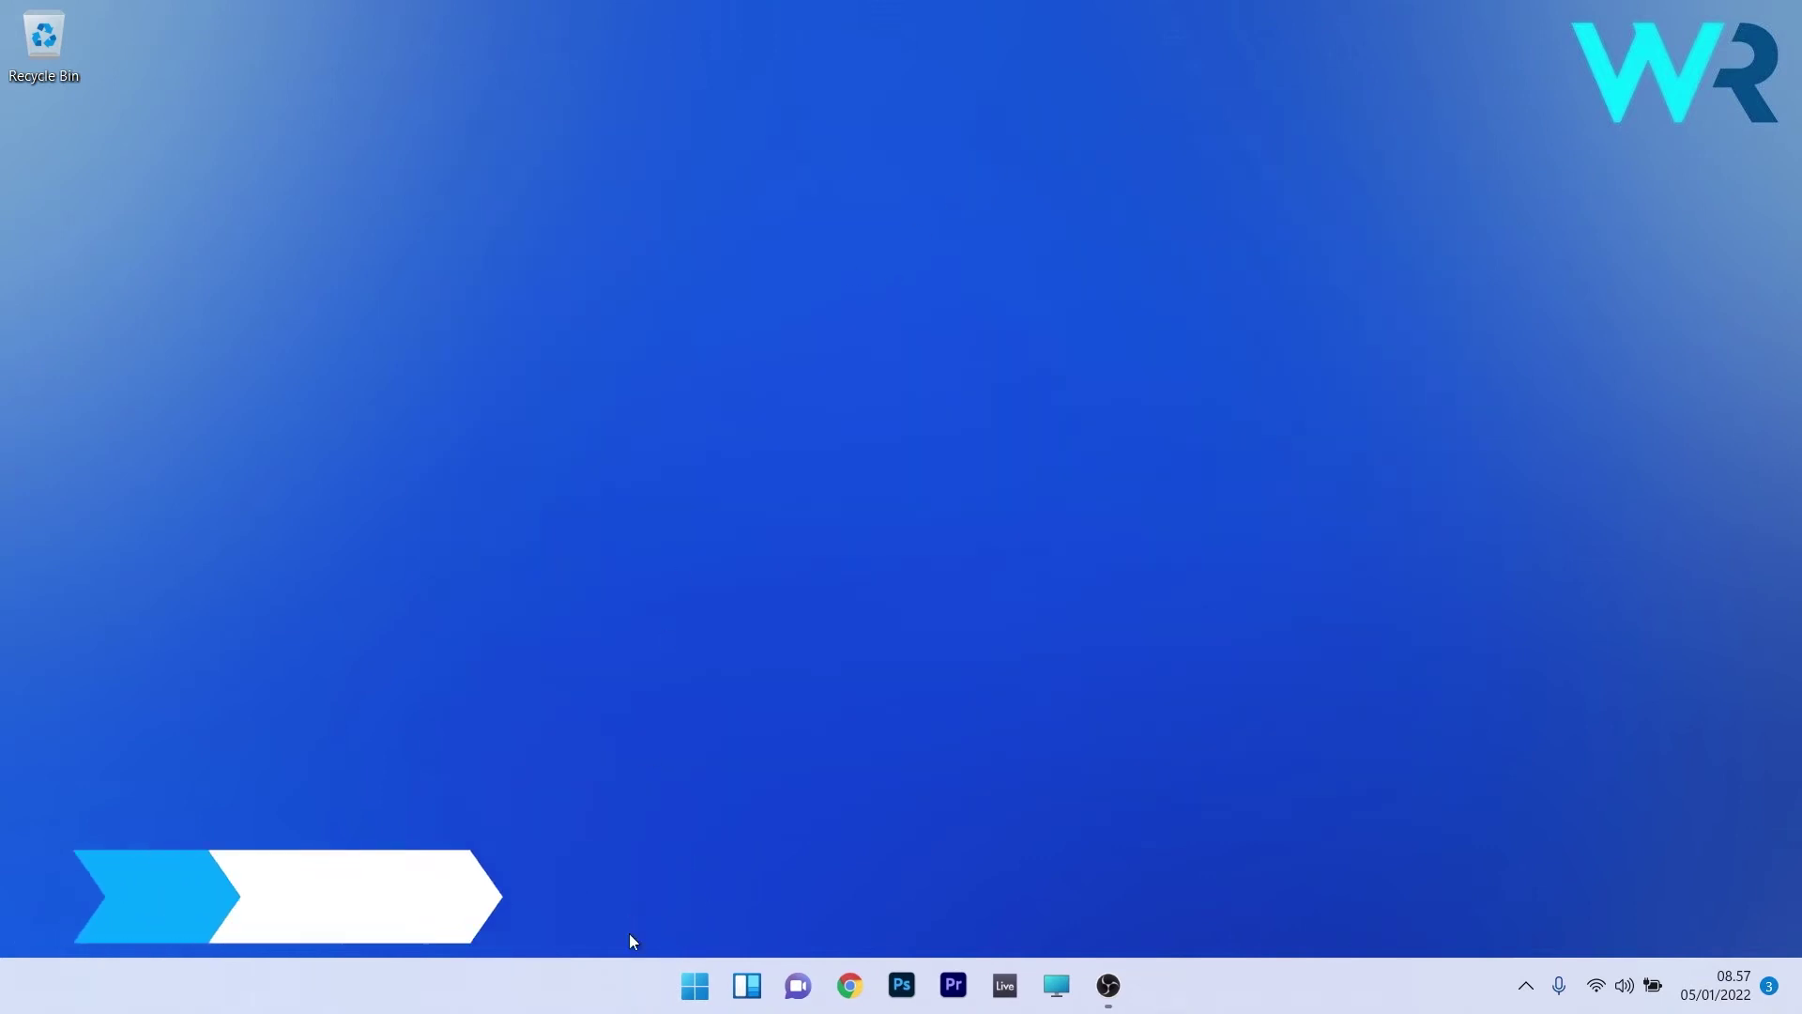
Step: Open the Services console by searching services.msc
click(713, 997)
text(servic)
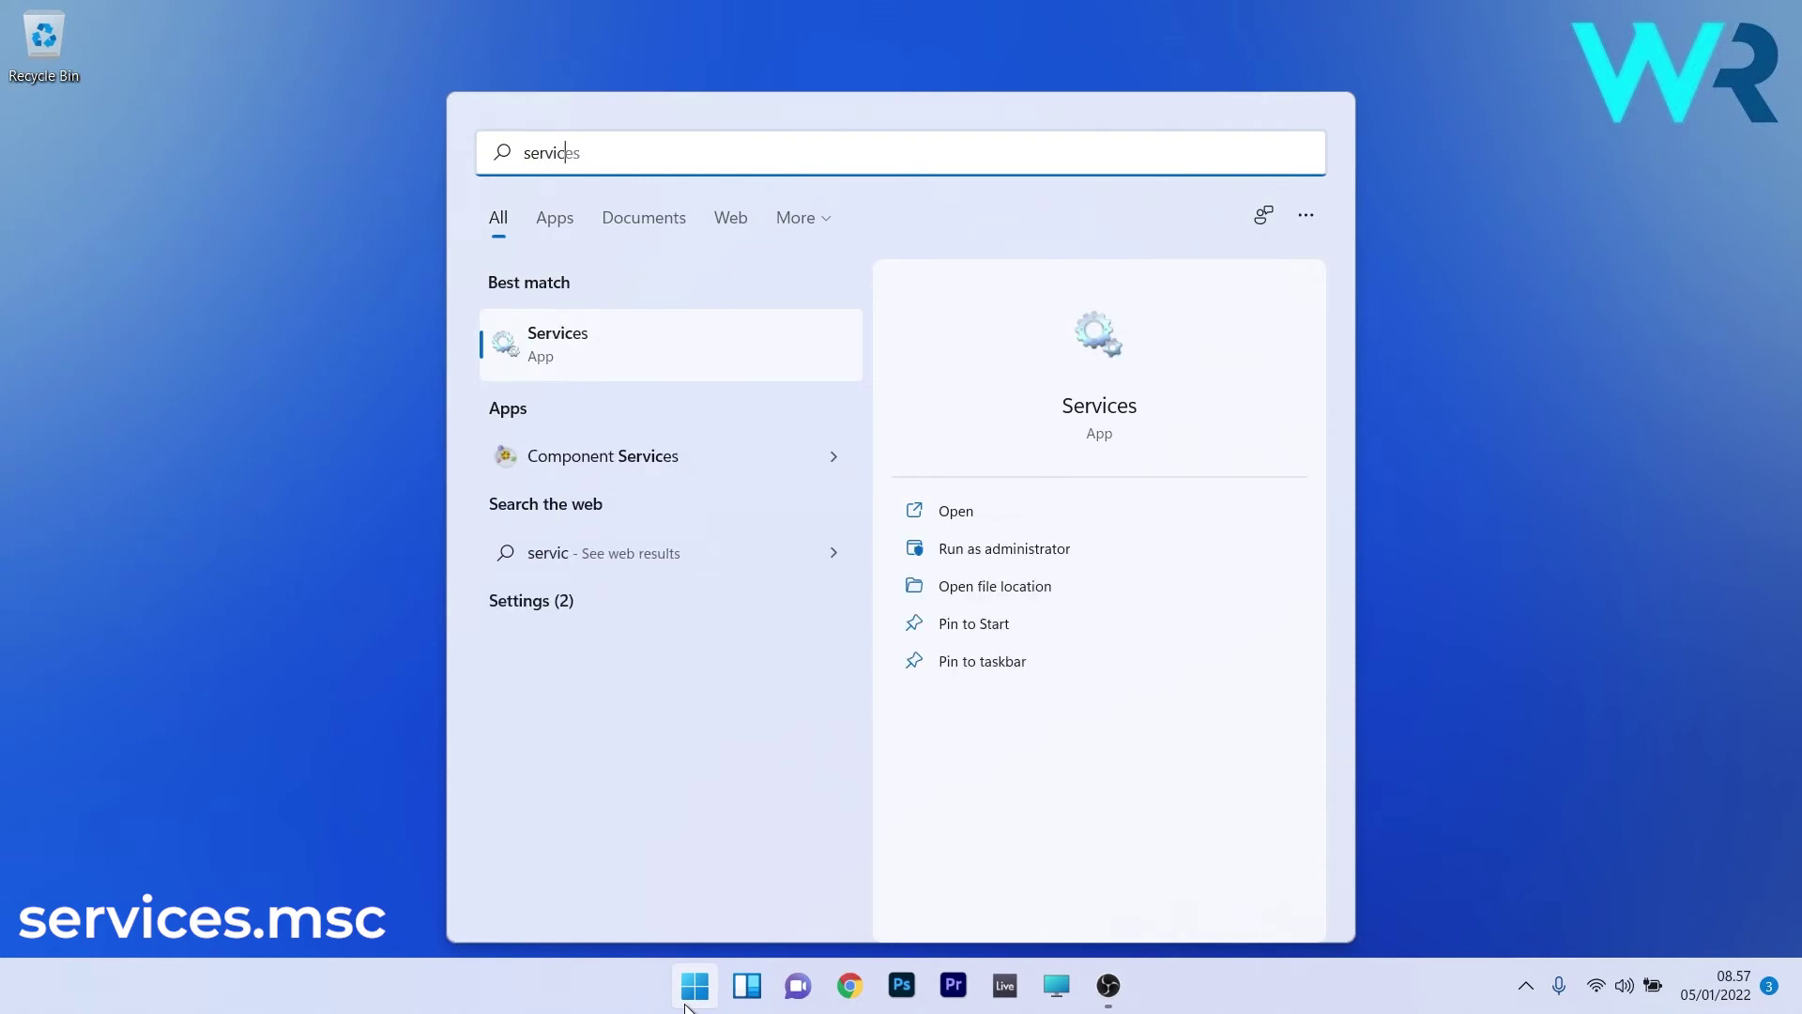
text(es.msc)
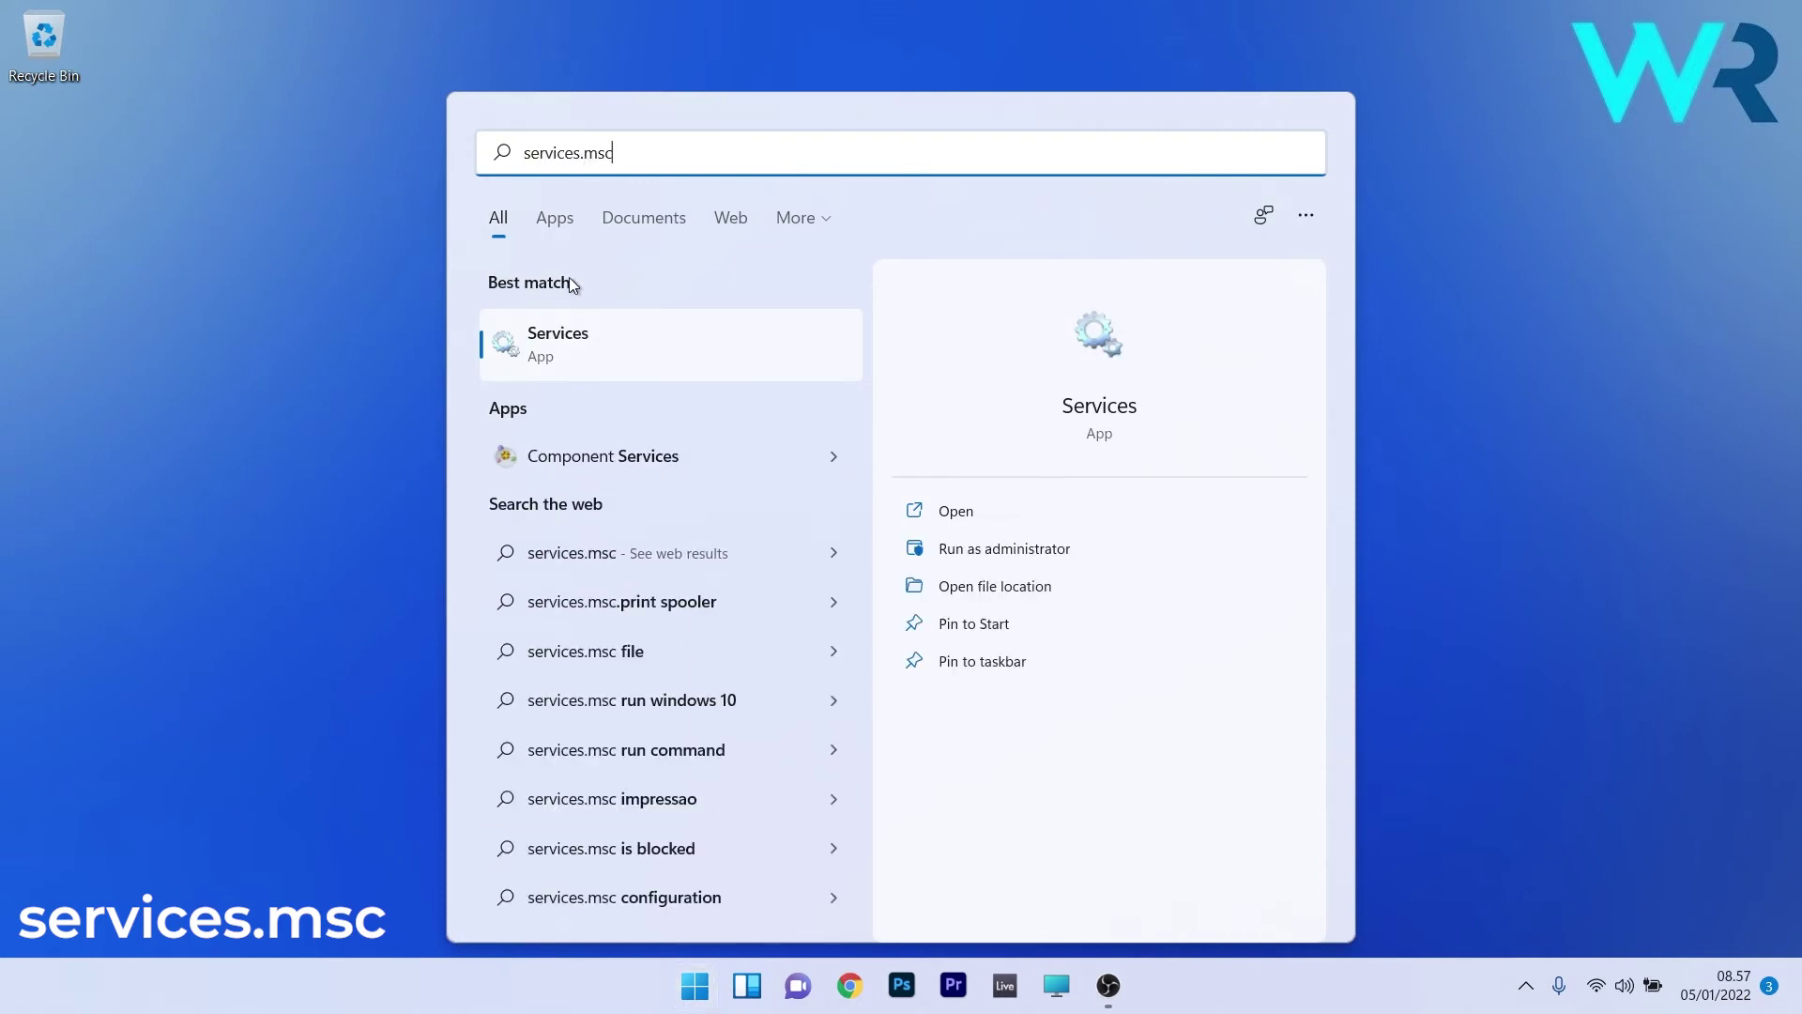
click(601, 335)
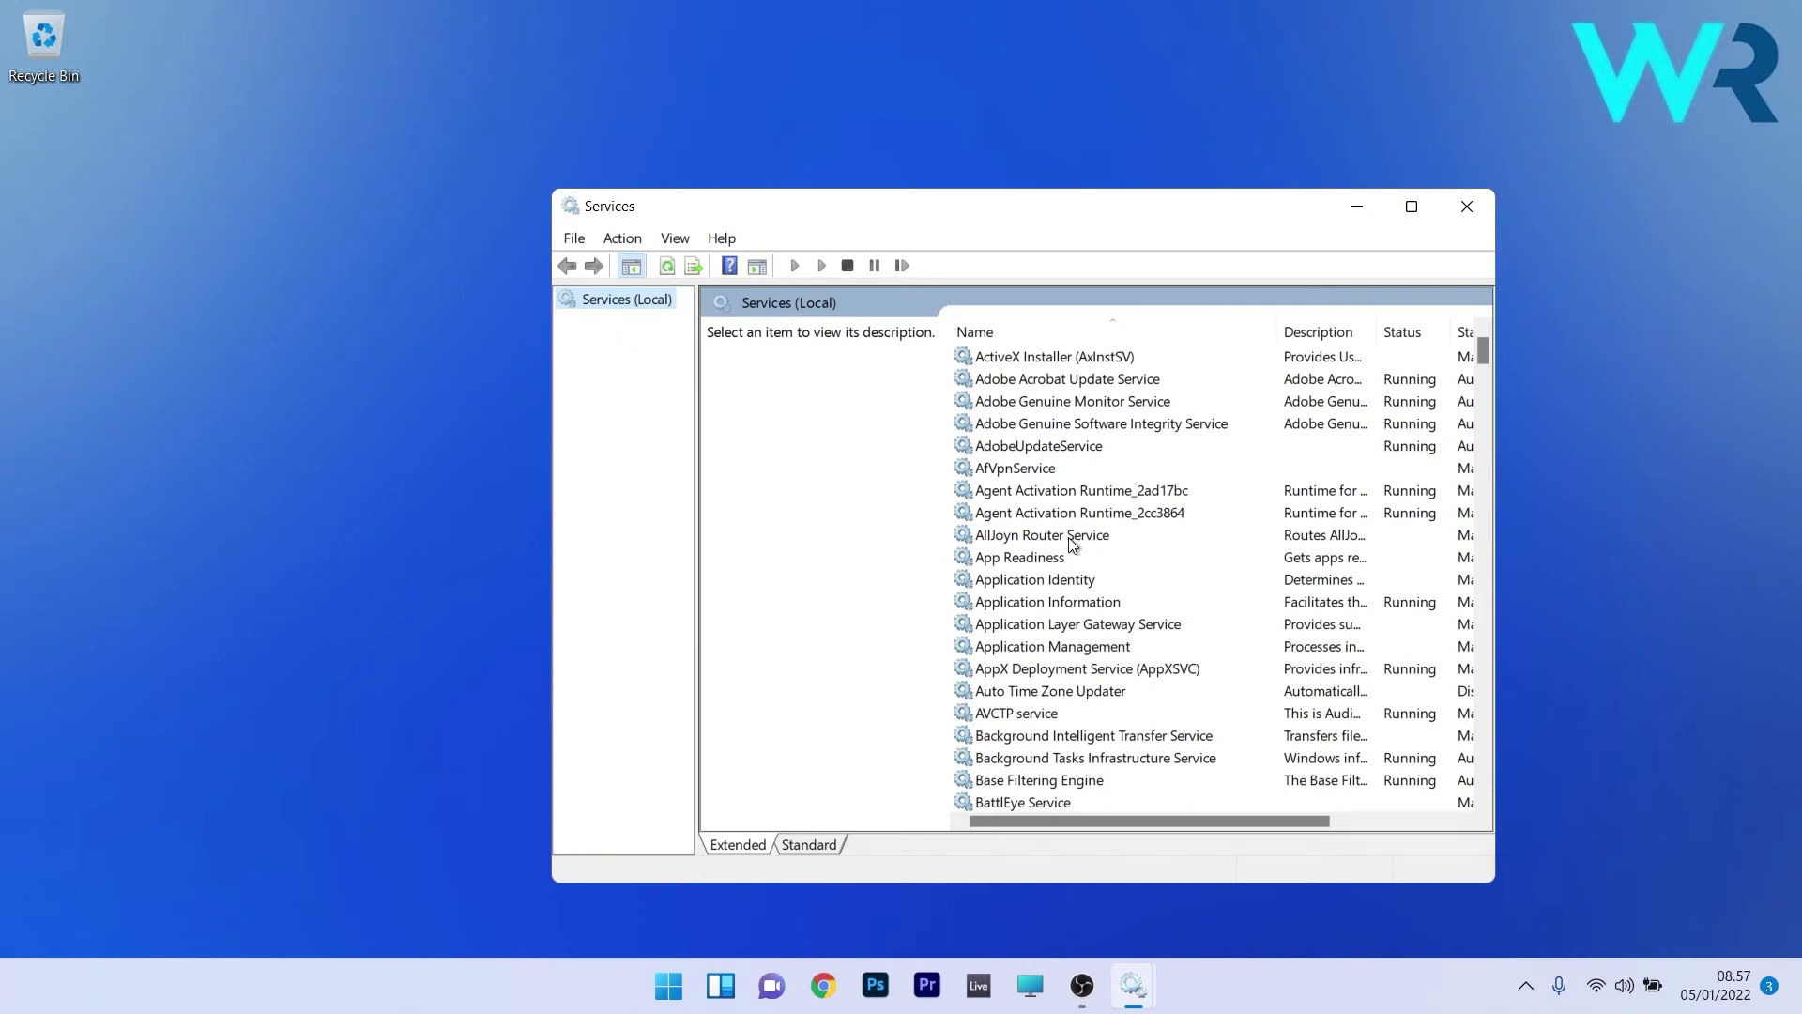
Step: Find the Print Spooler service and bring up its Restart action
click(1072, 542)
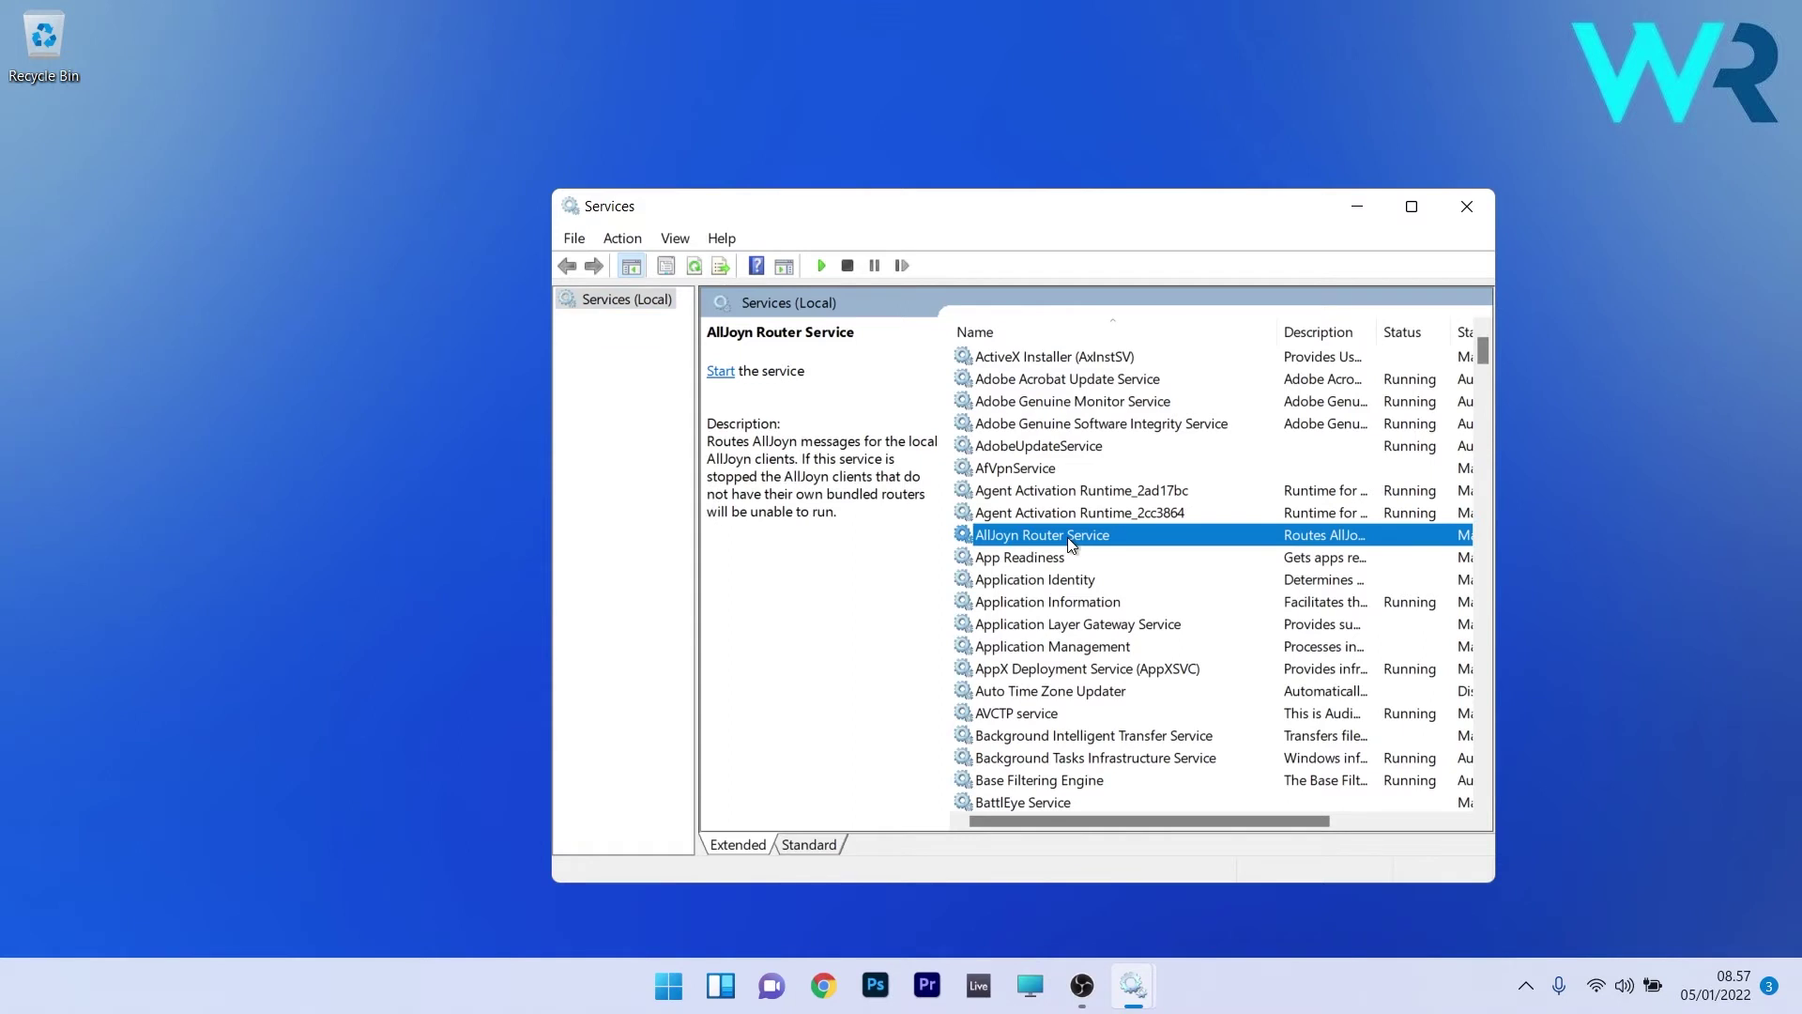
key(p)
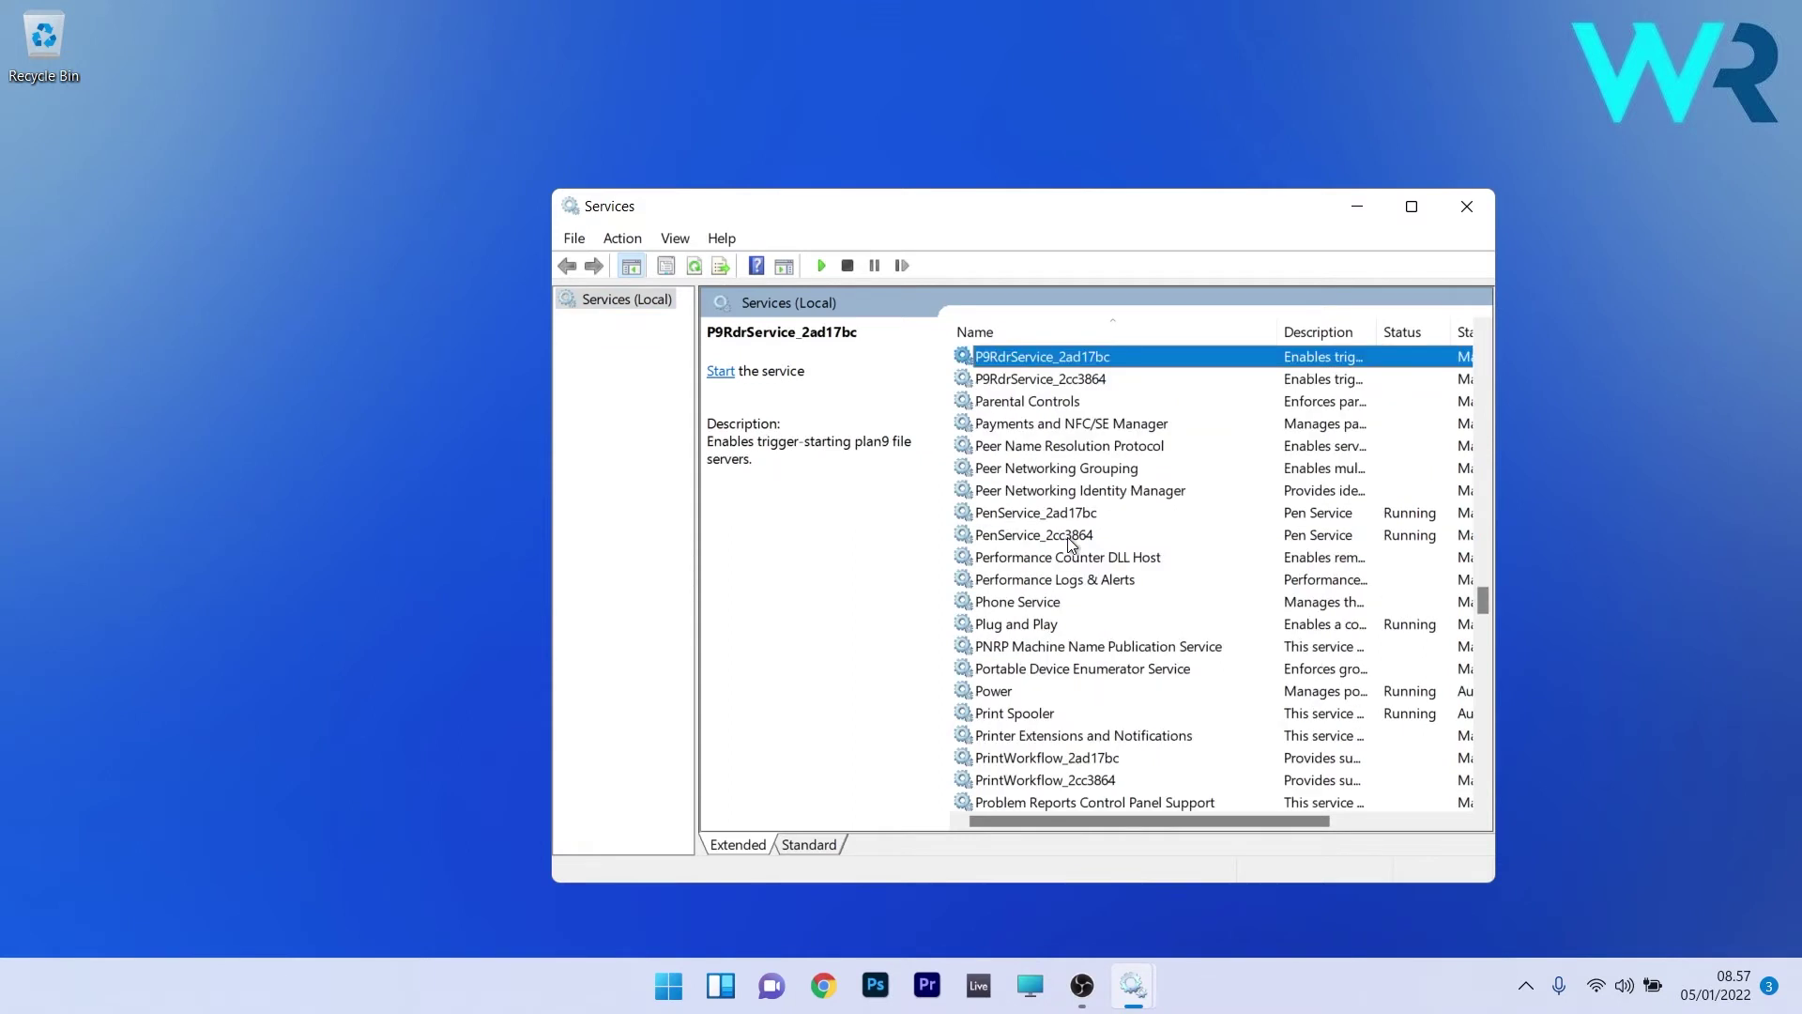
scroll(1071, 545, down, 1)
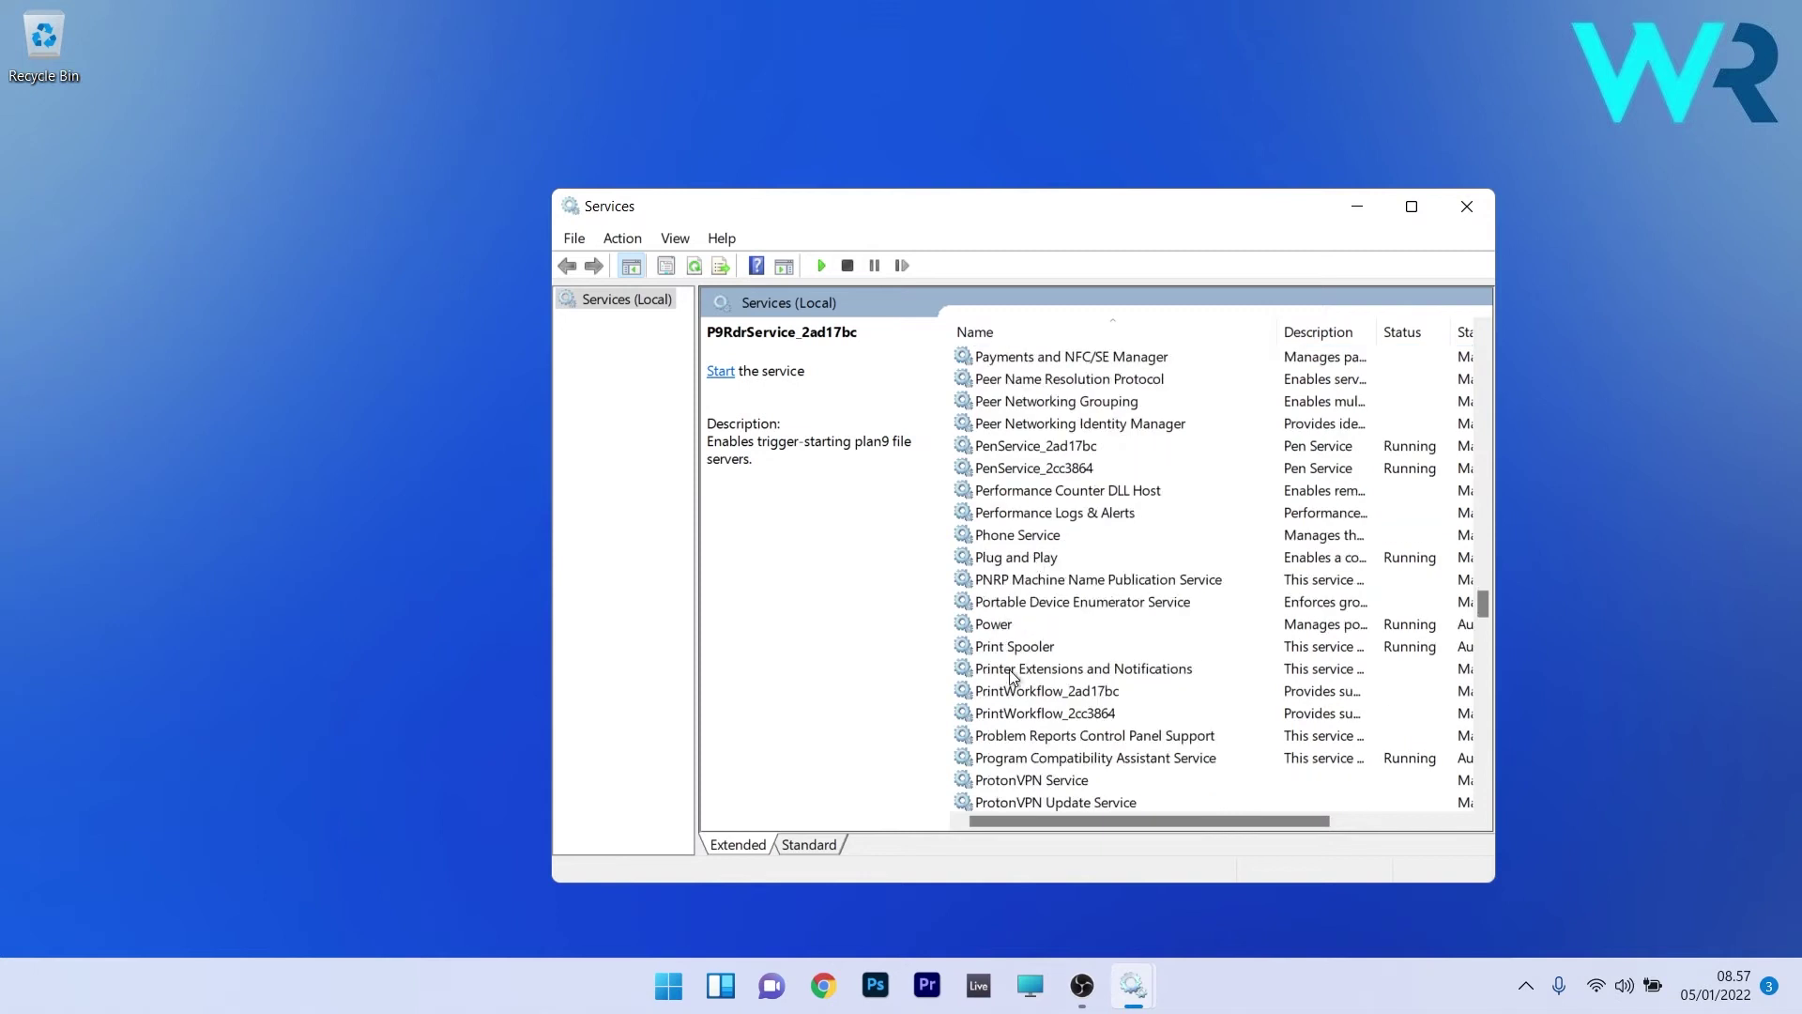
click(1064, 647)
right_click(1063, 646)
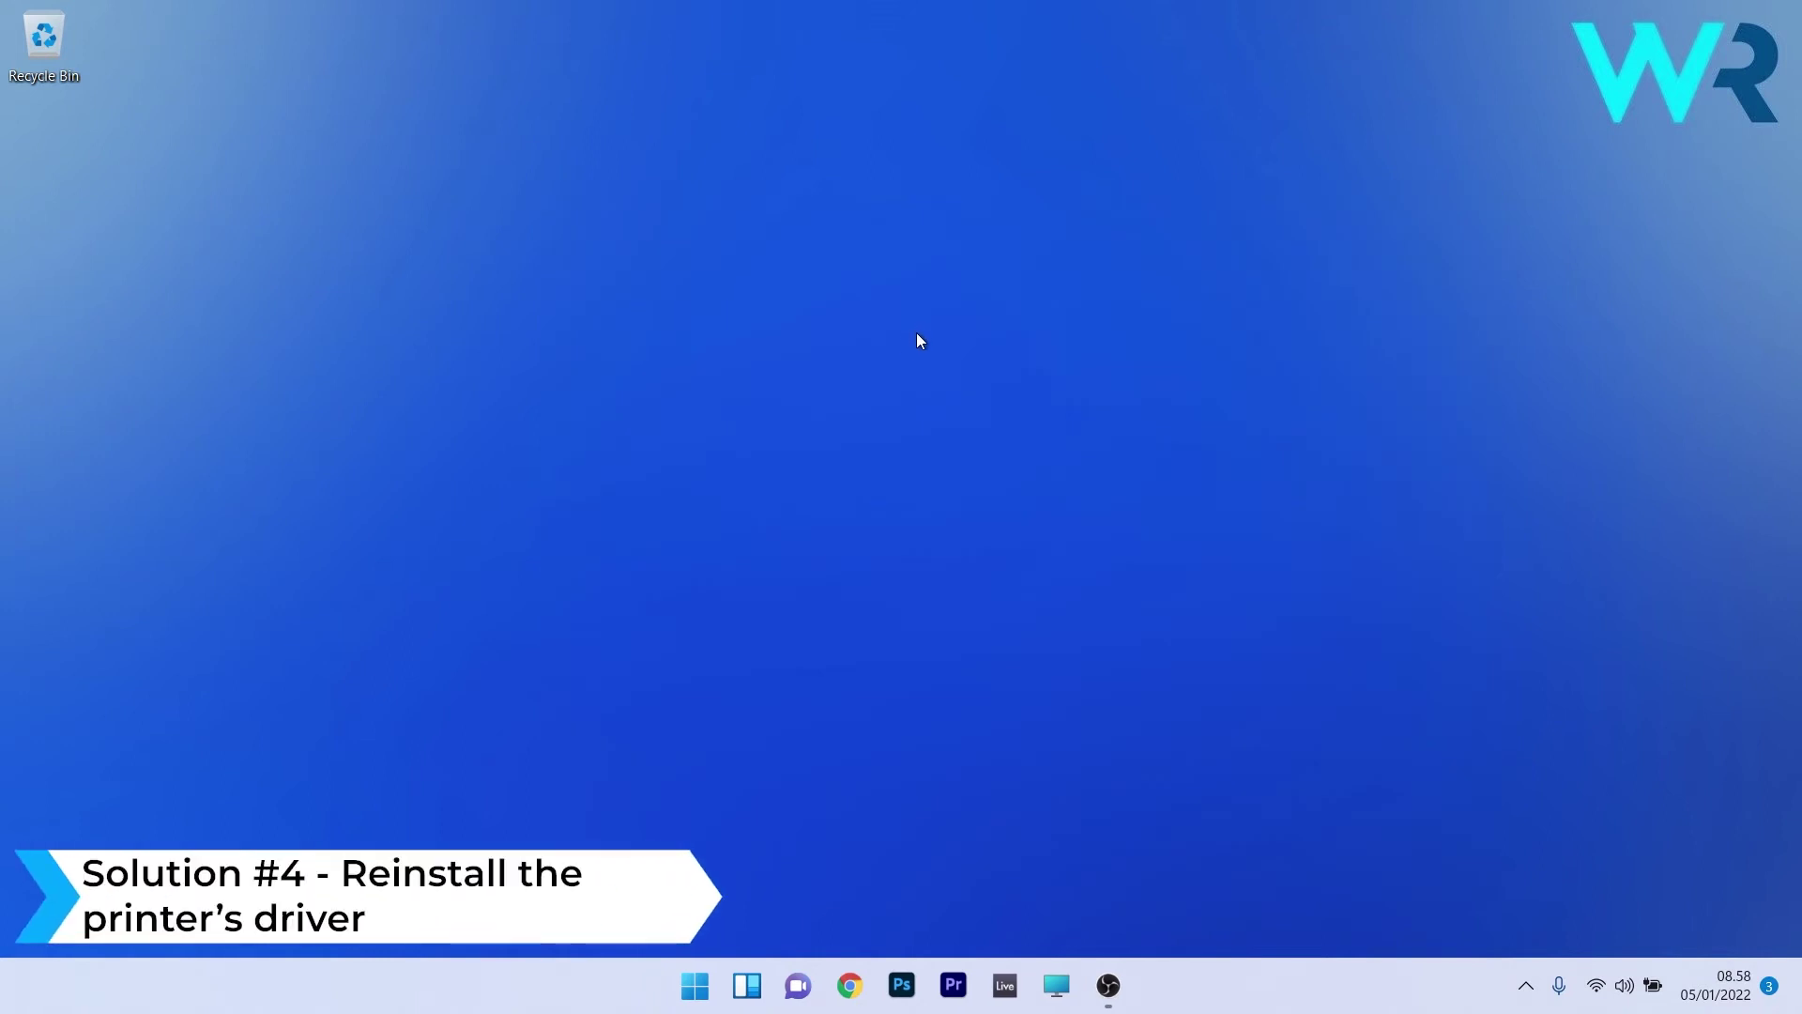
Step: Open Device Manager from the Start quick menu and expand Print queues
right_click(694, 984)
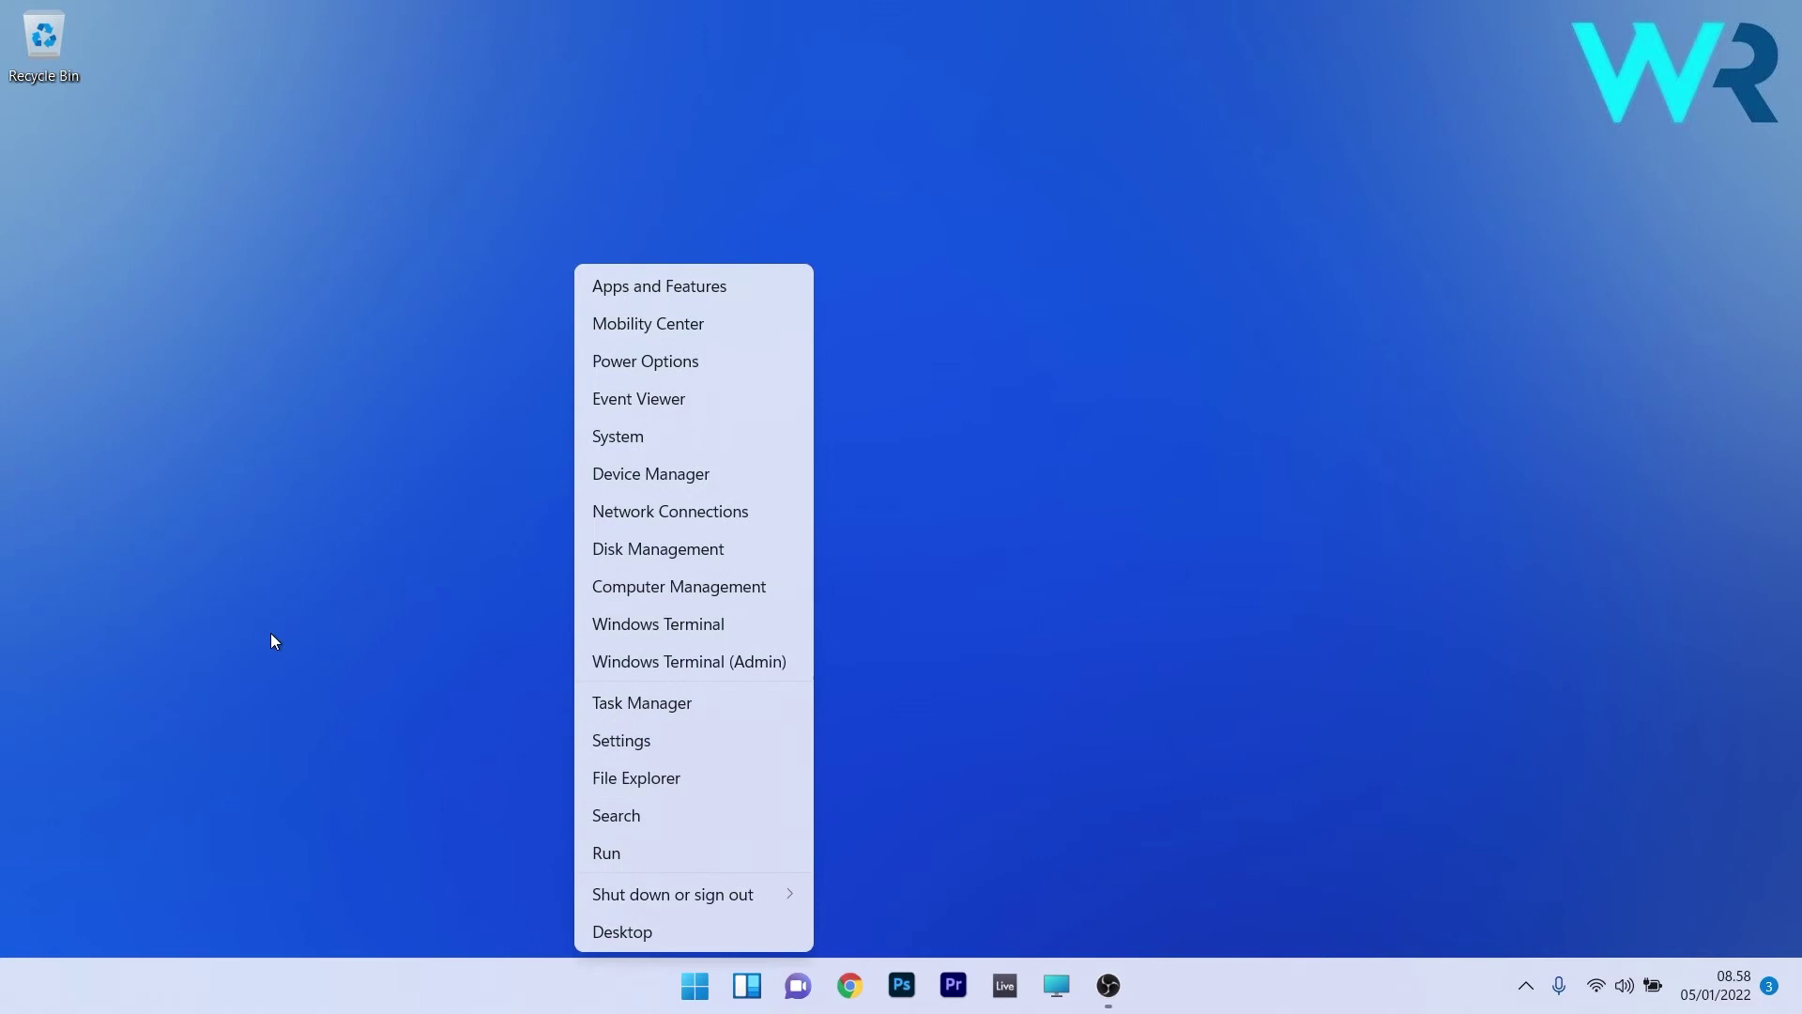
click(776, 476)
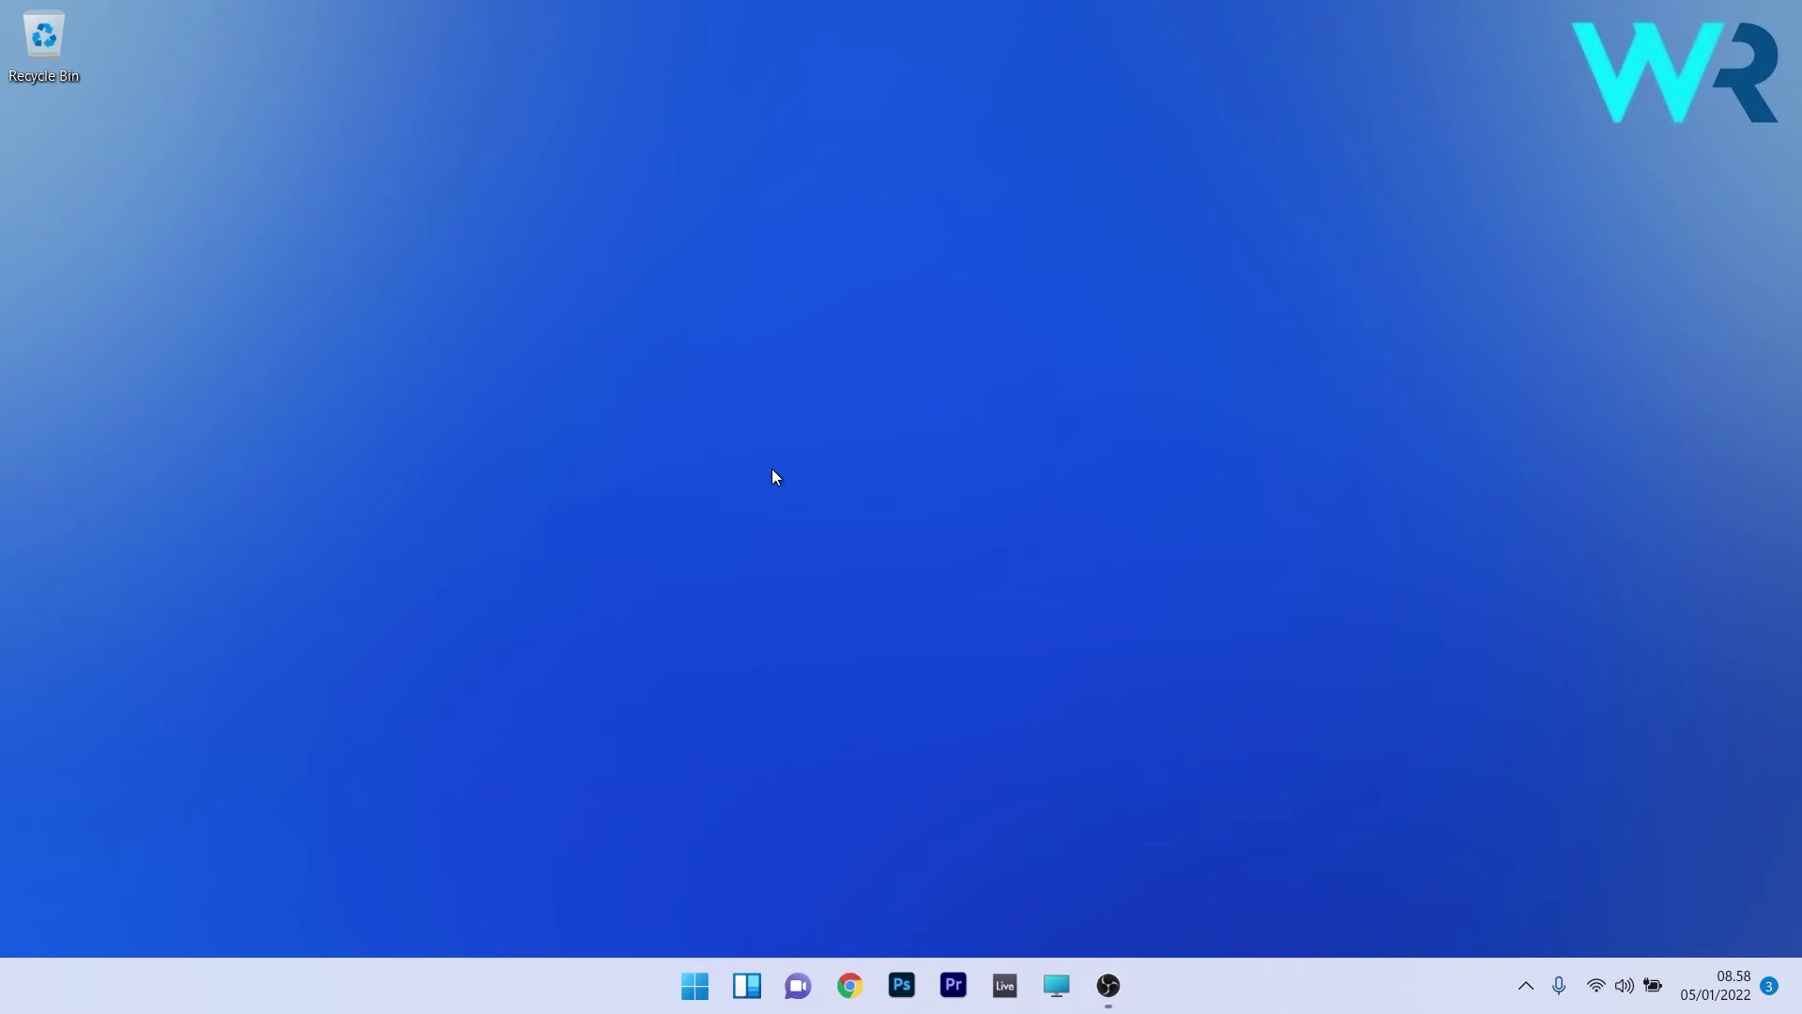
drag(505, 71, 759, 148)
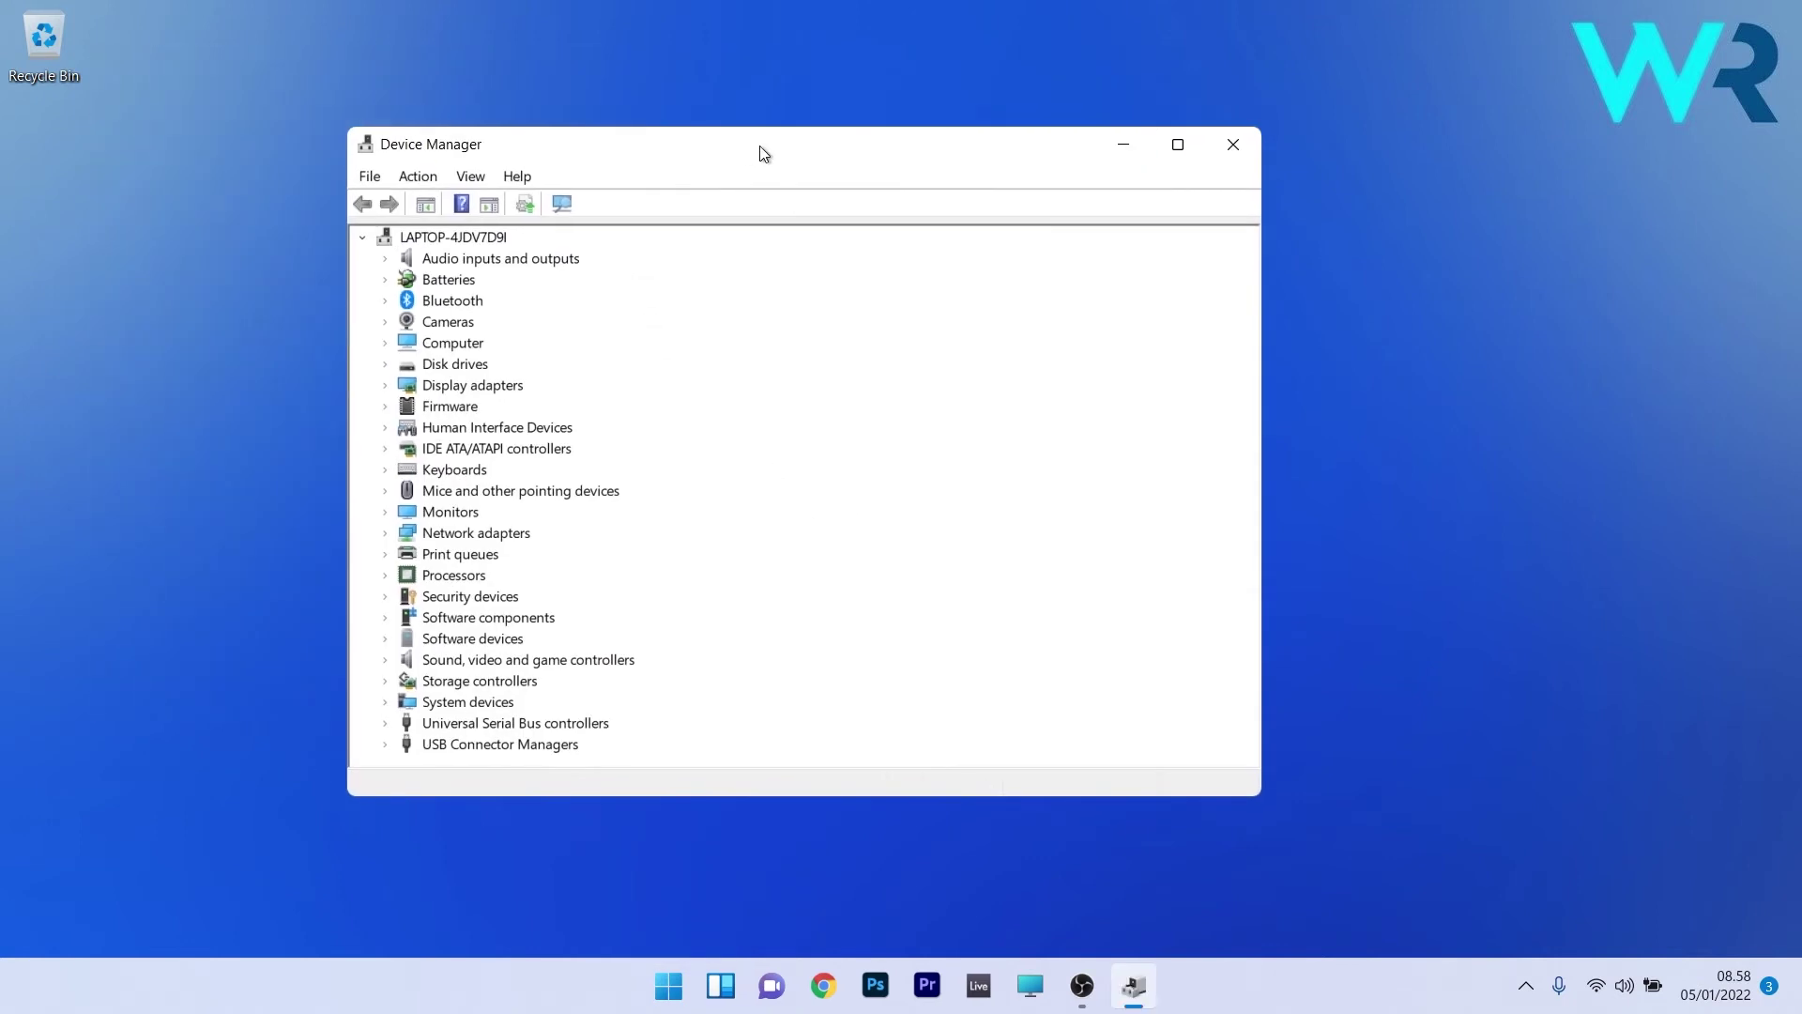
double_click(460, 554)
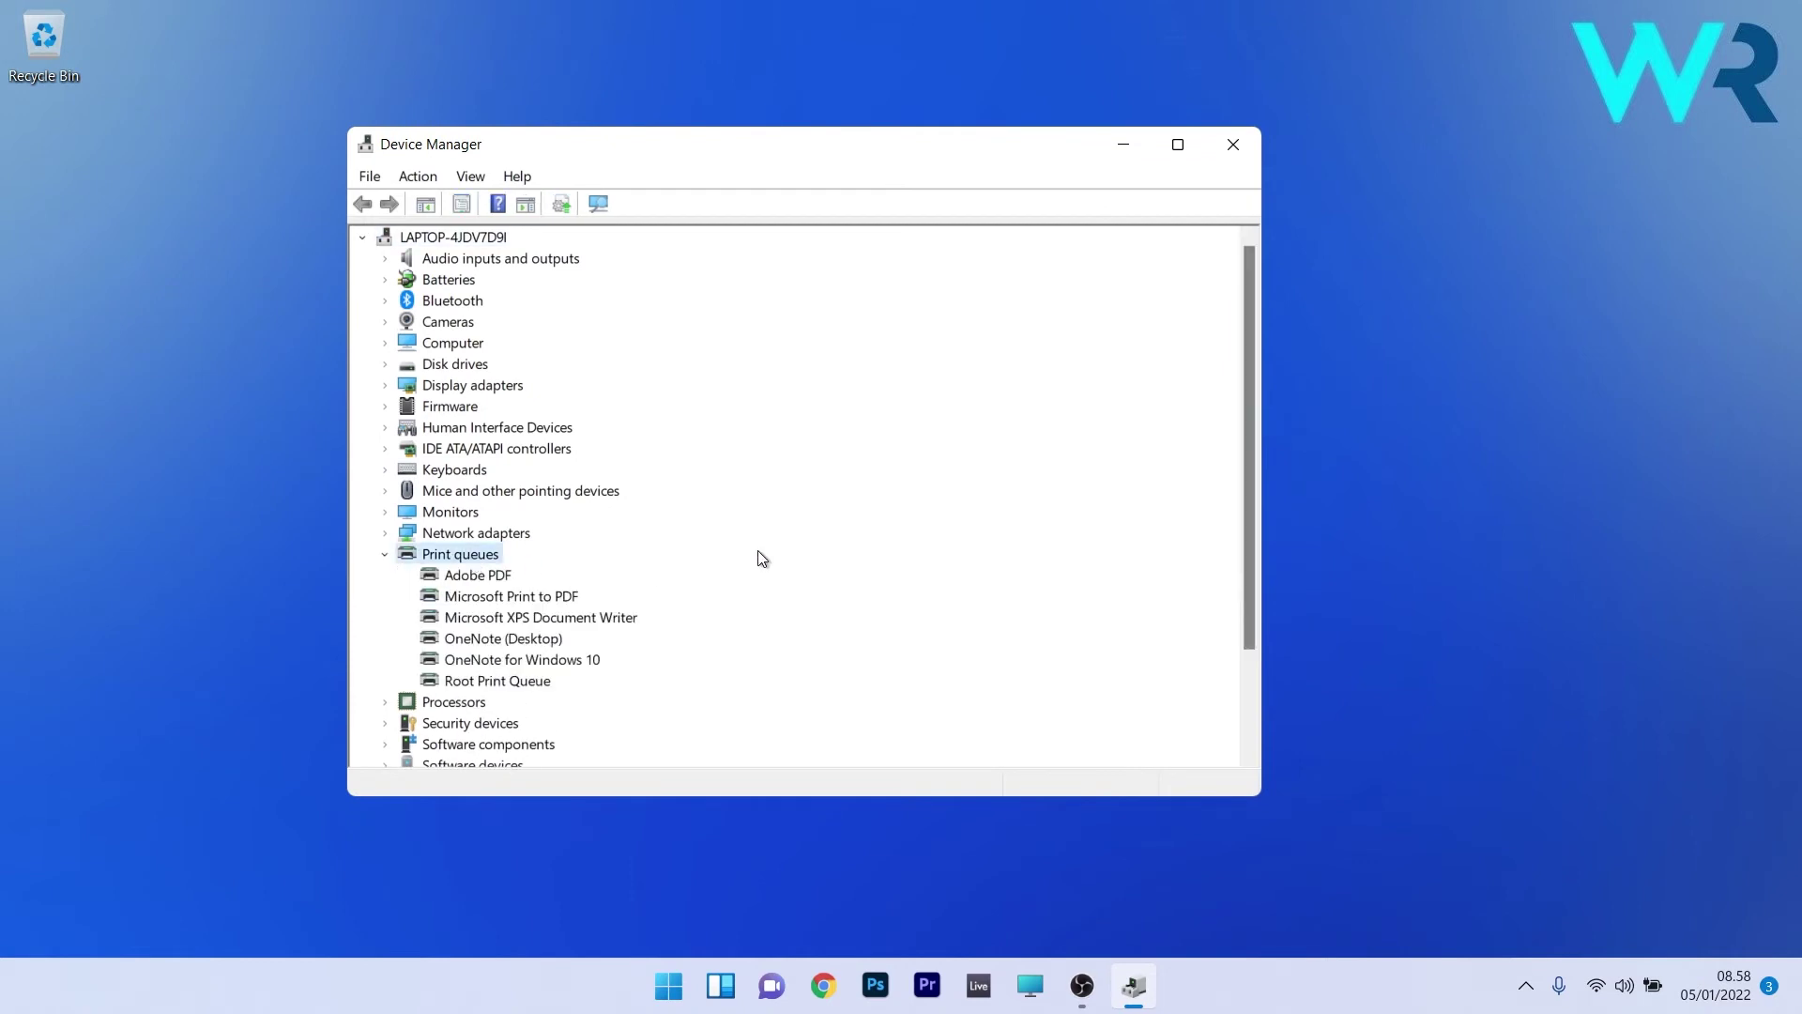
Step: Uninstall the Microsoft Print to PDF device and scan for hardware changes
right_click(535, 597)
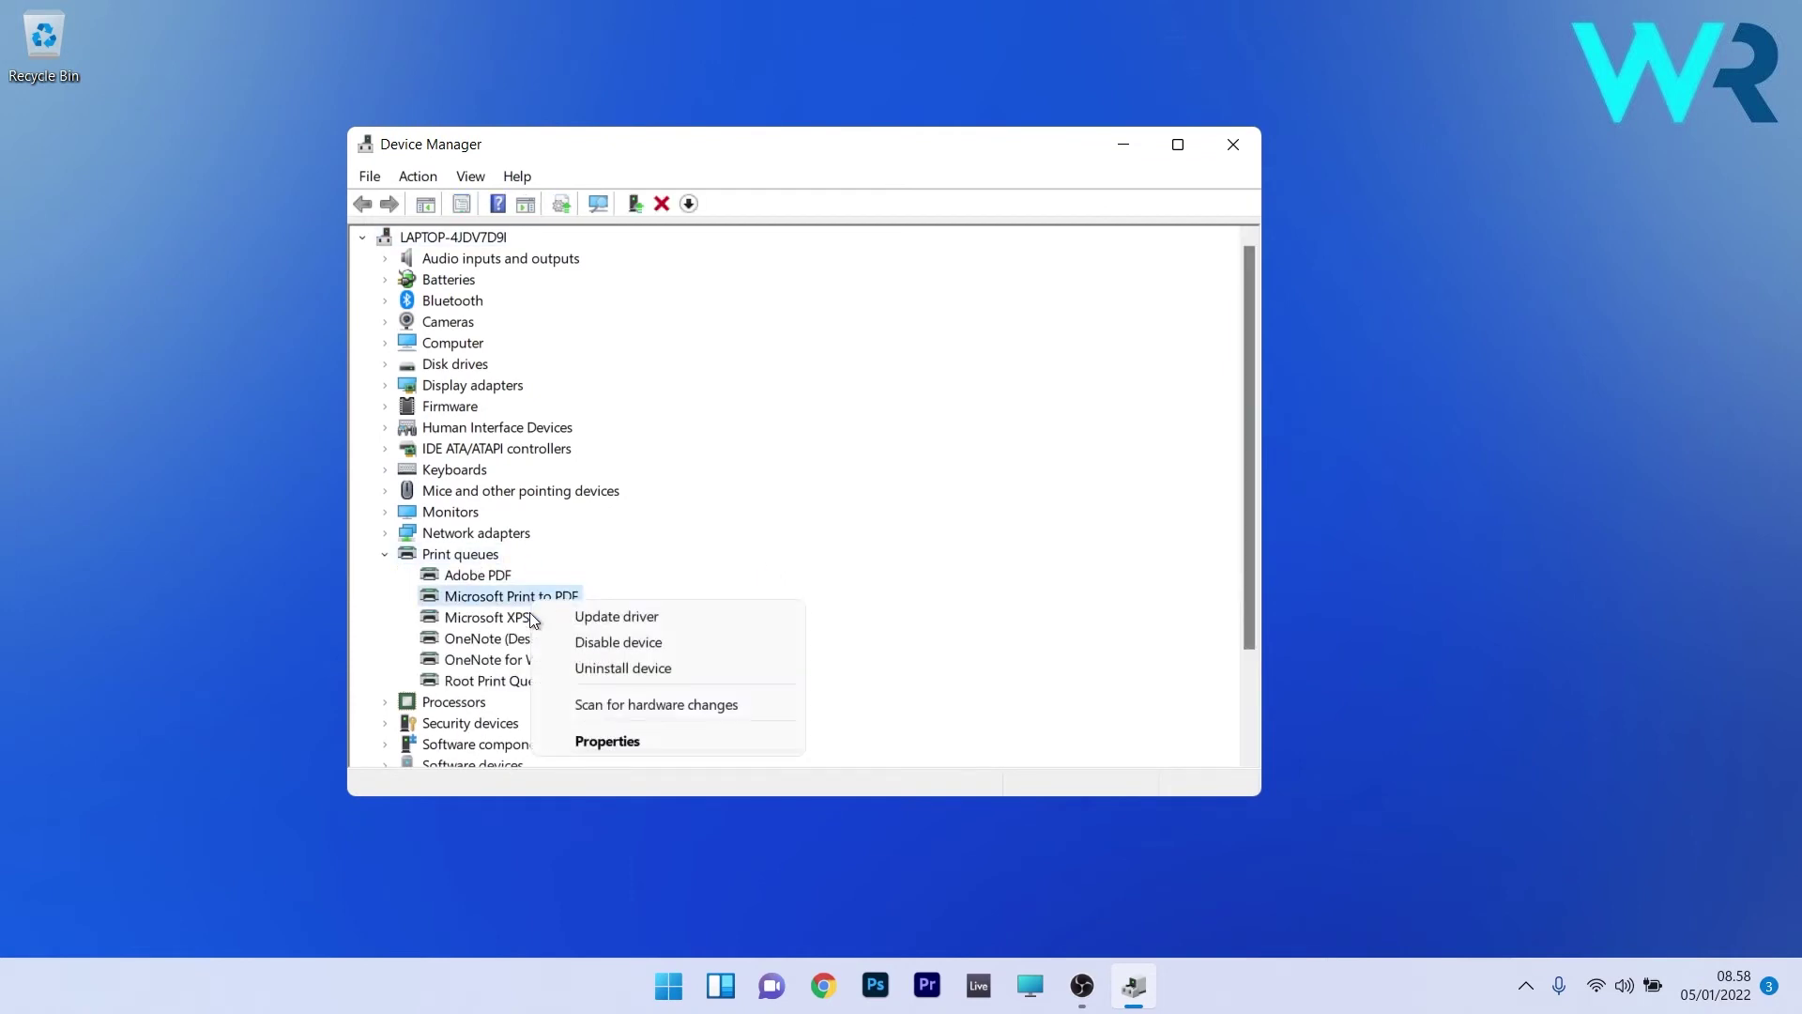
click(696, 670)
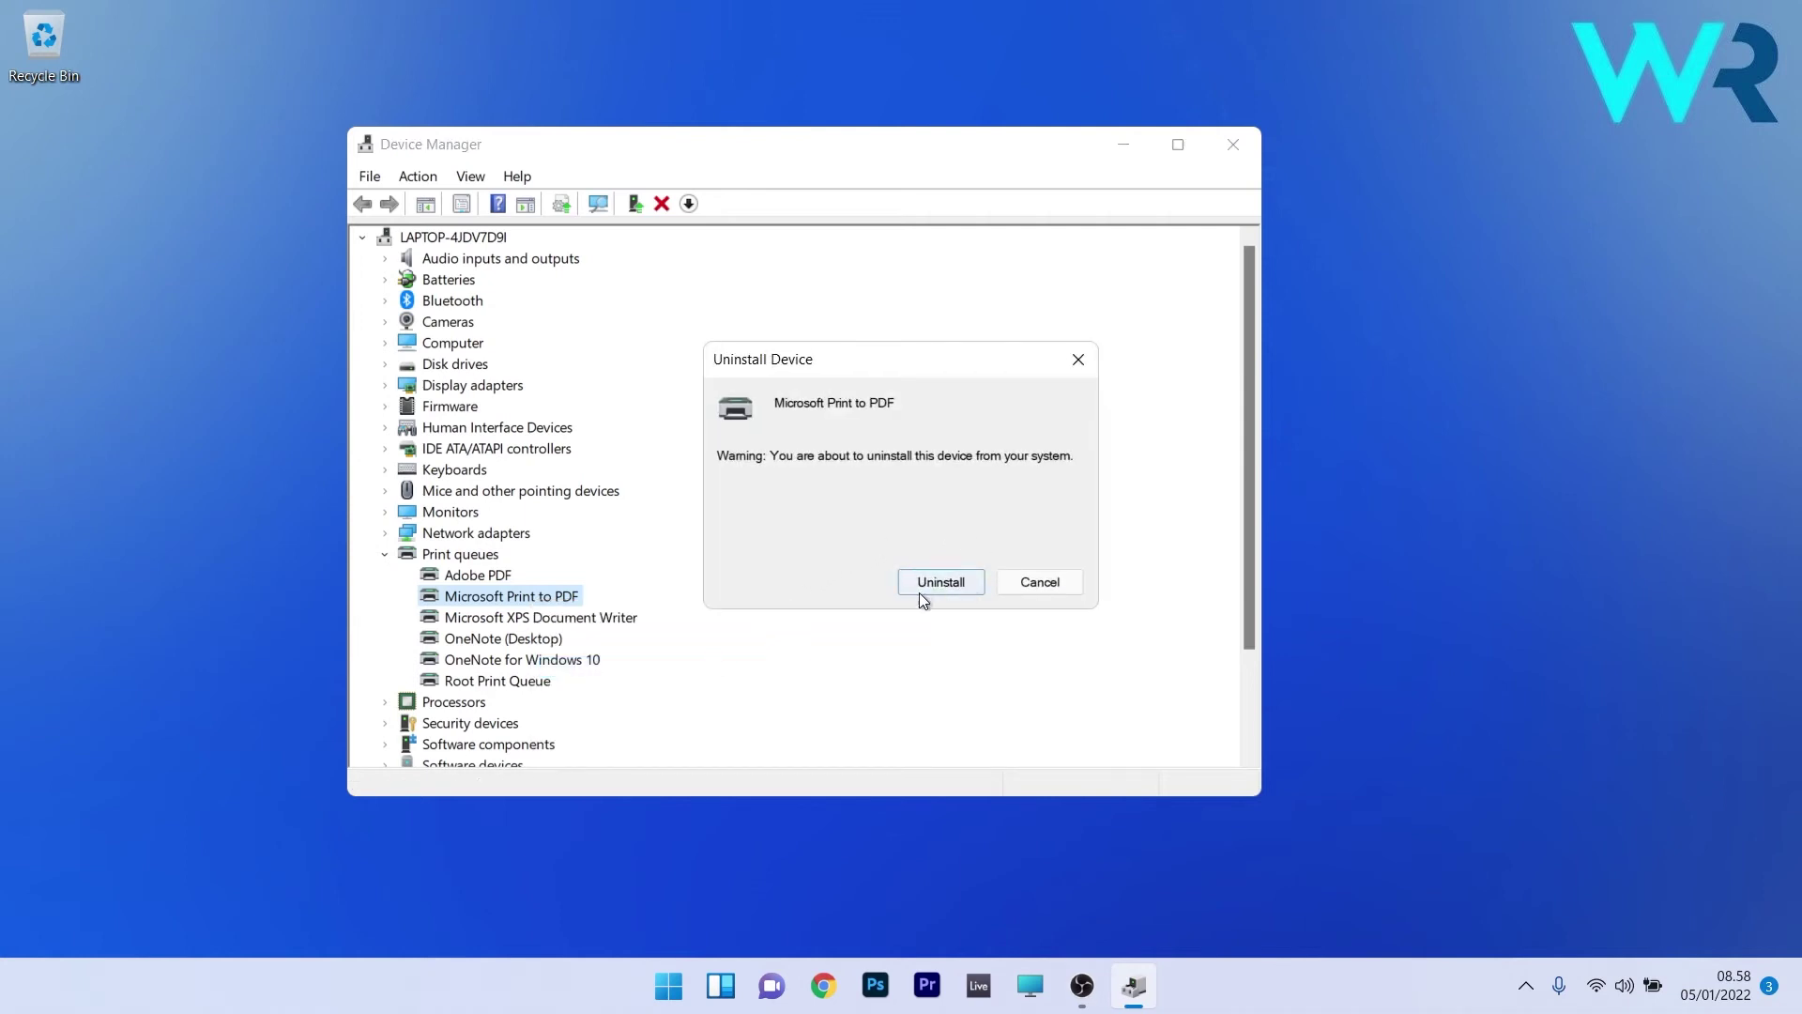
click(964, 581)
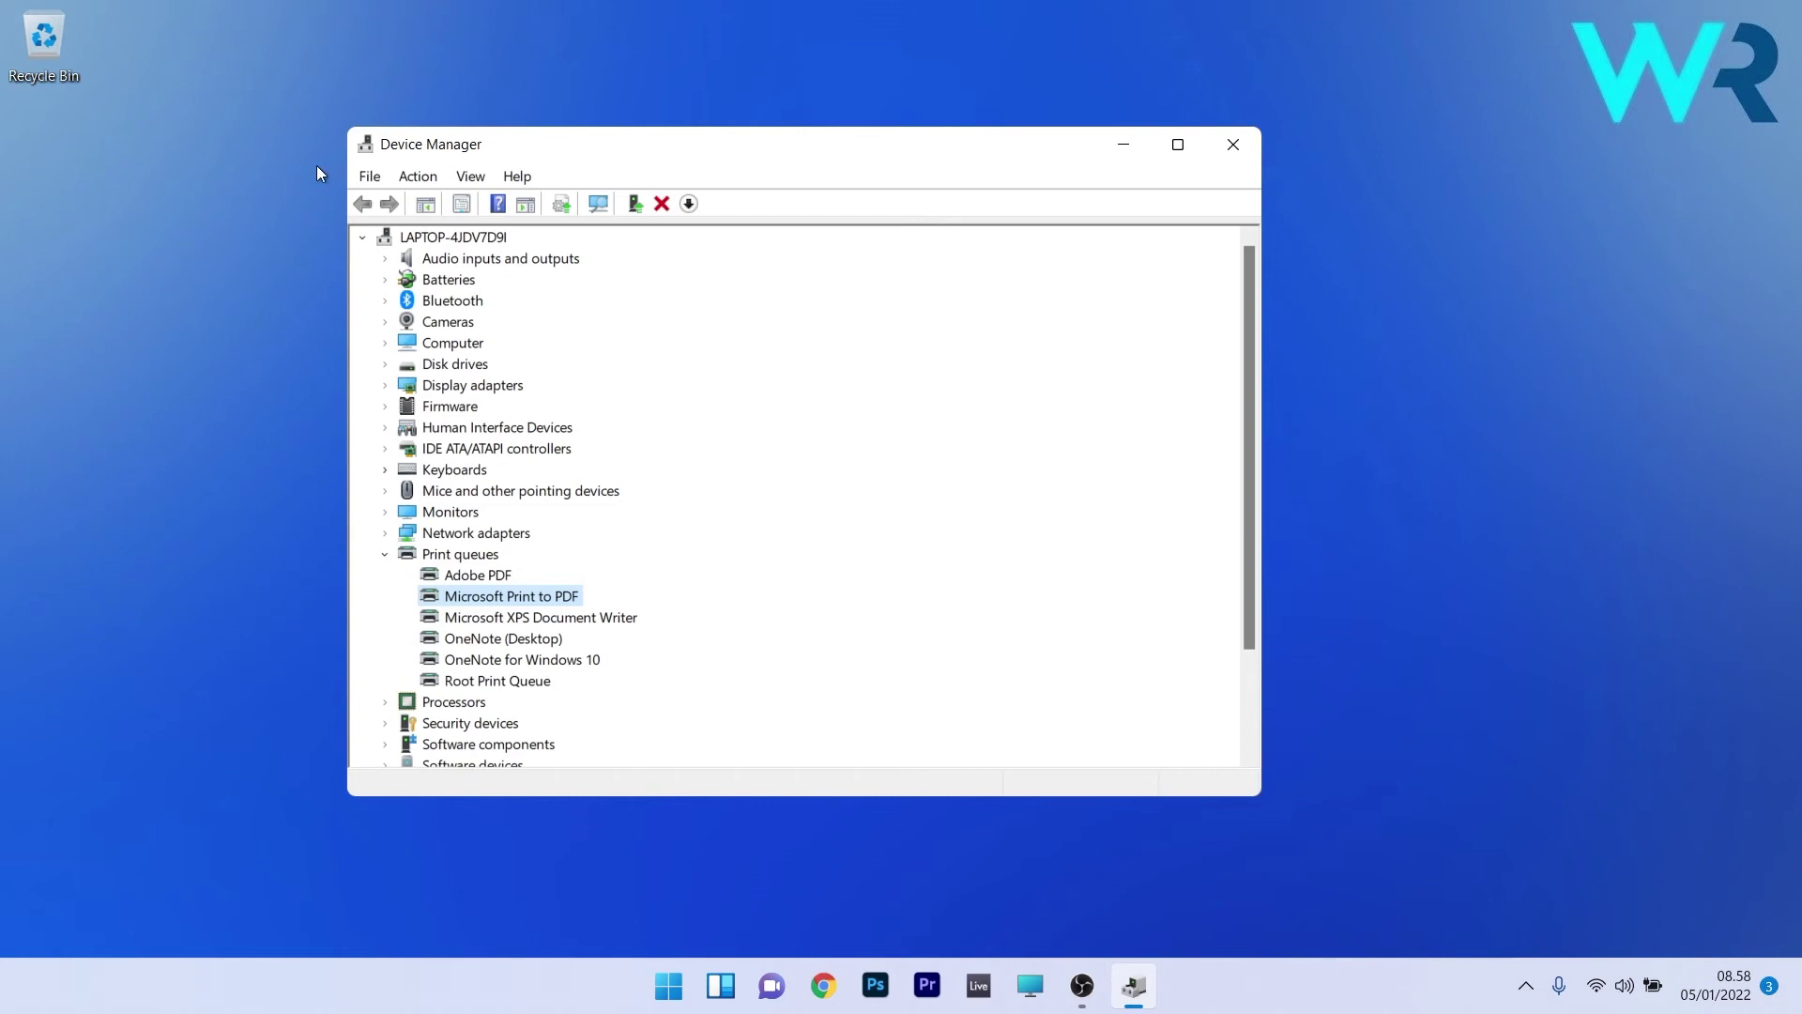
click(420, 179)
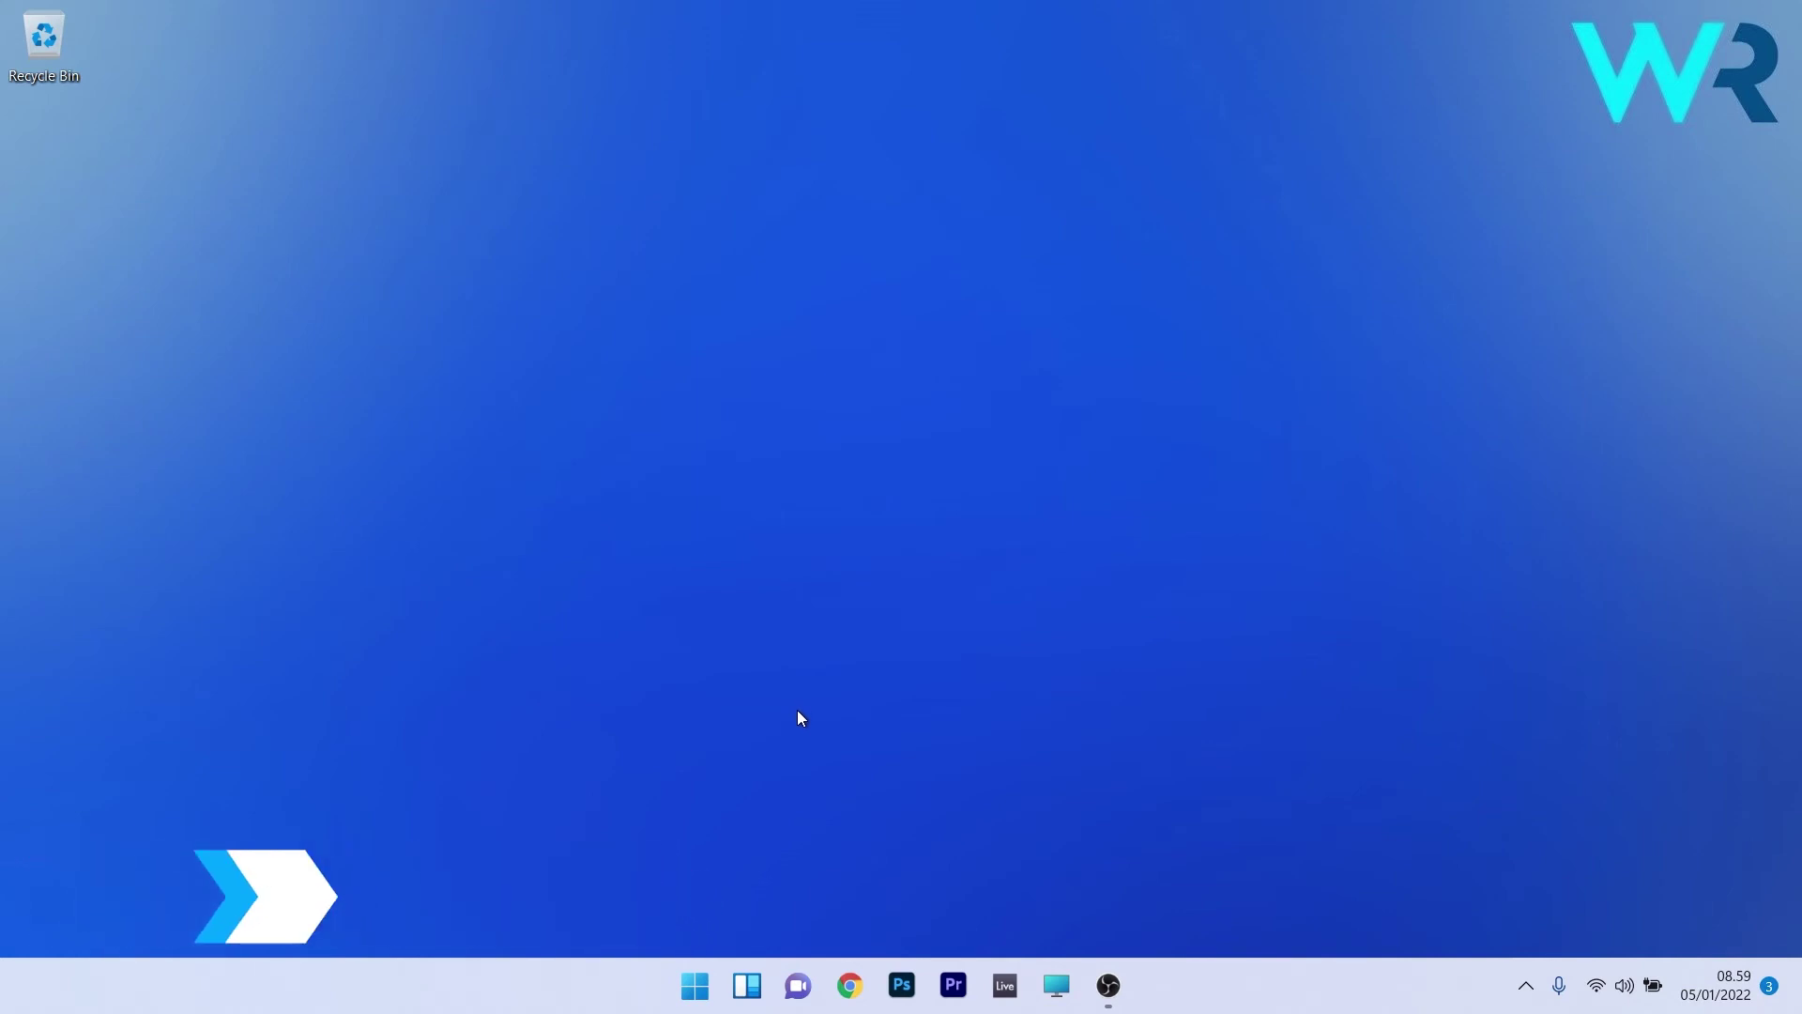
Step: Open Devices and Printers through Control Panel
click(703, 990)
text(control)
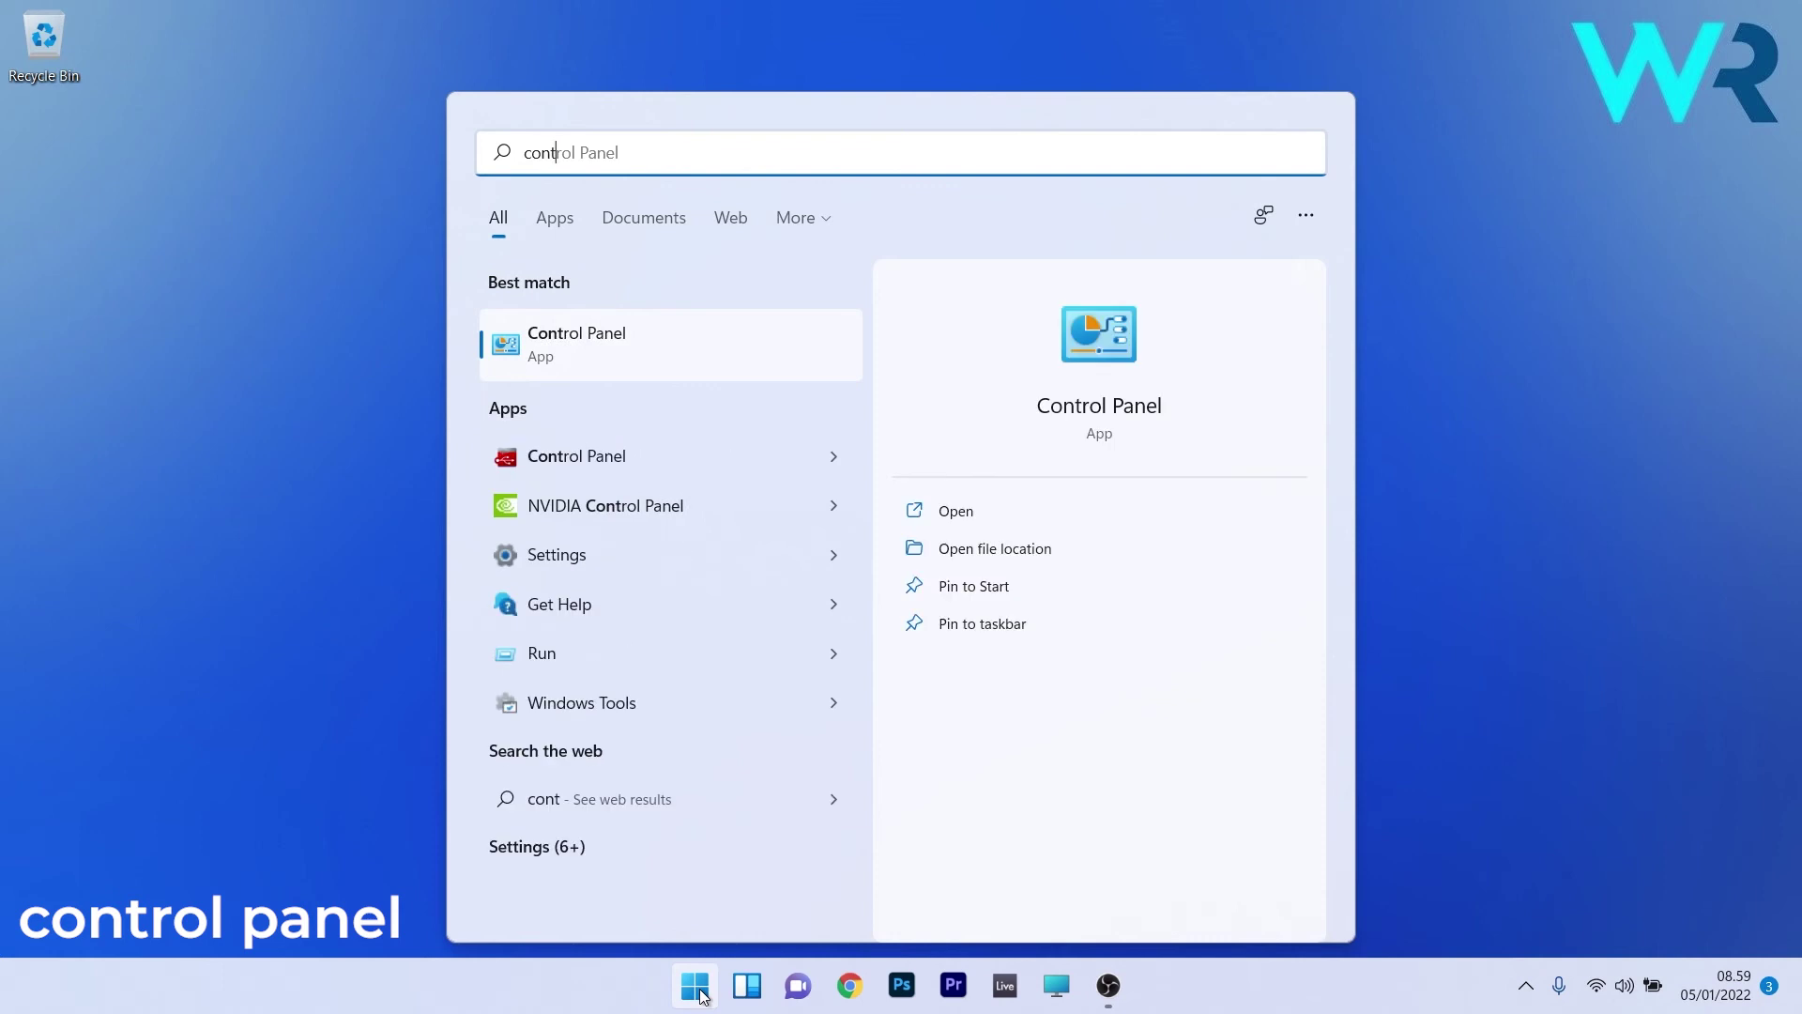
click(556, 340)
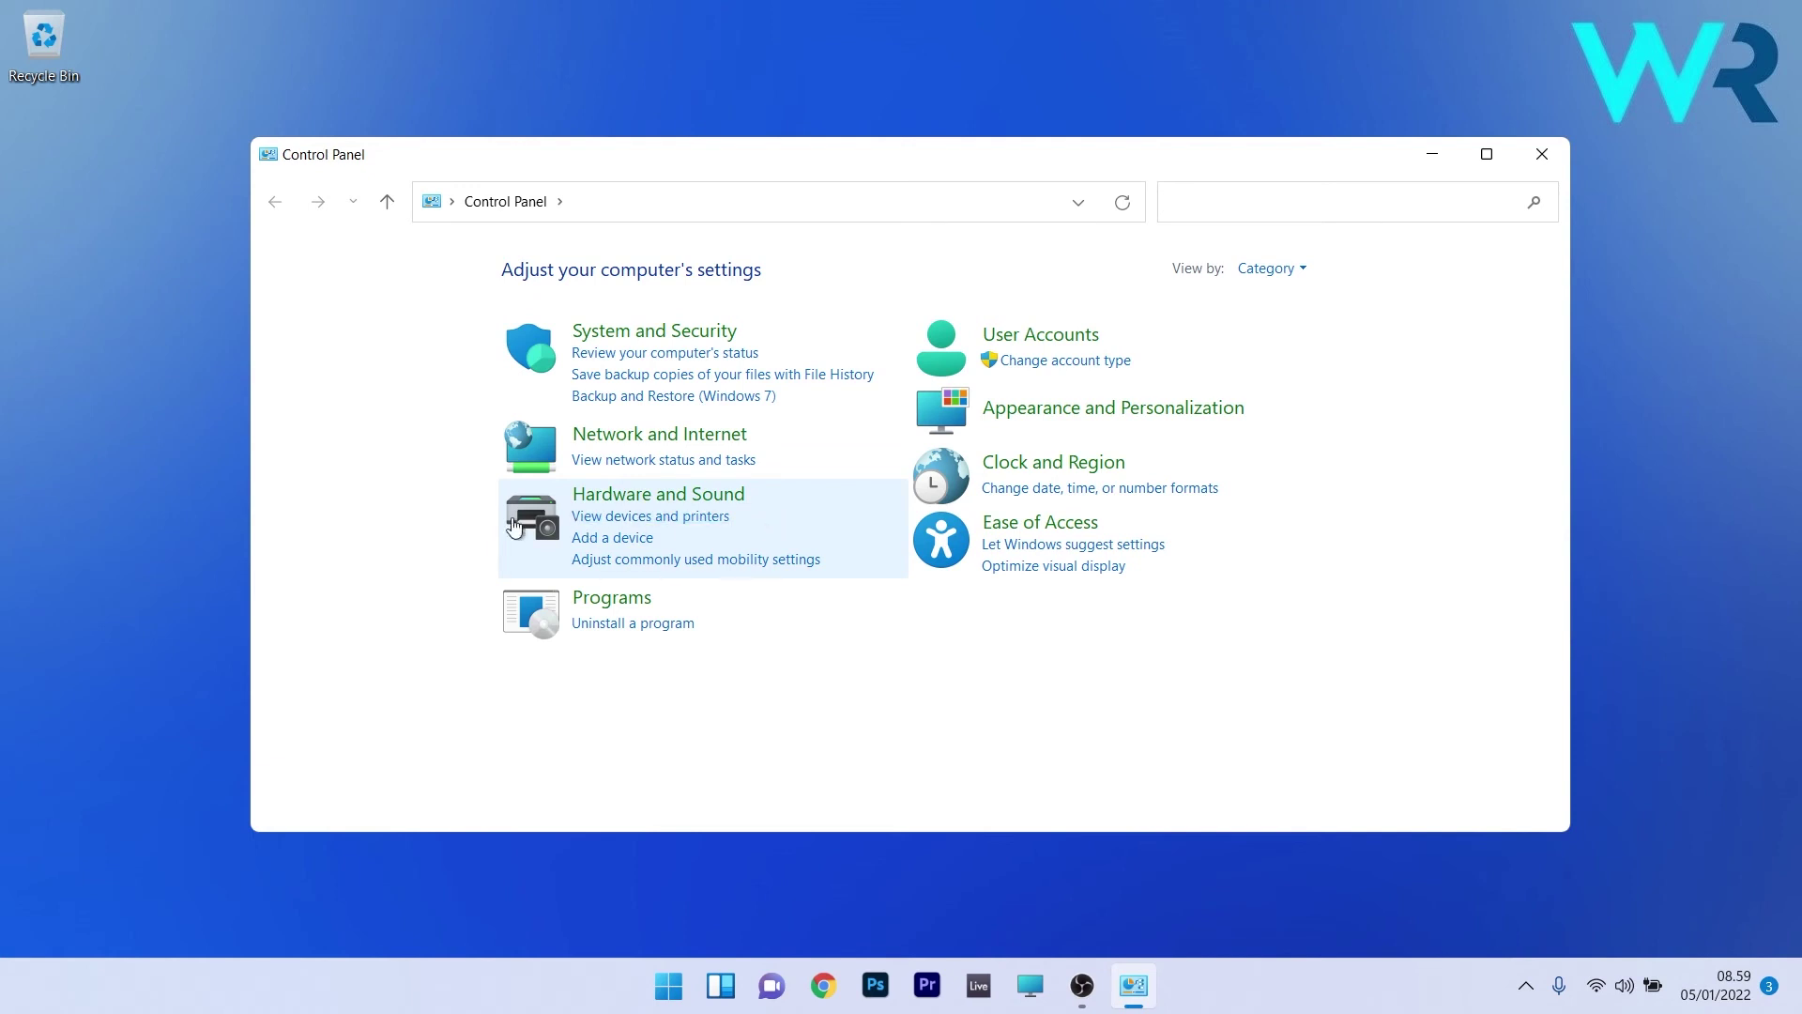
click(661, 518)
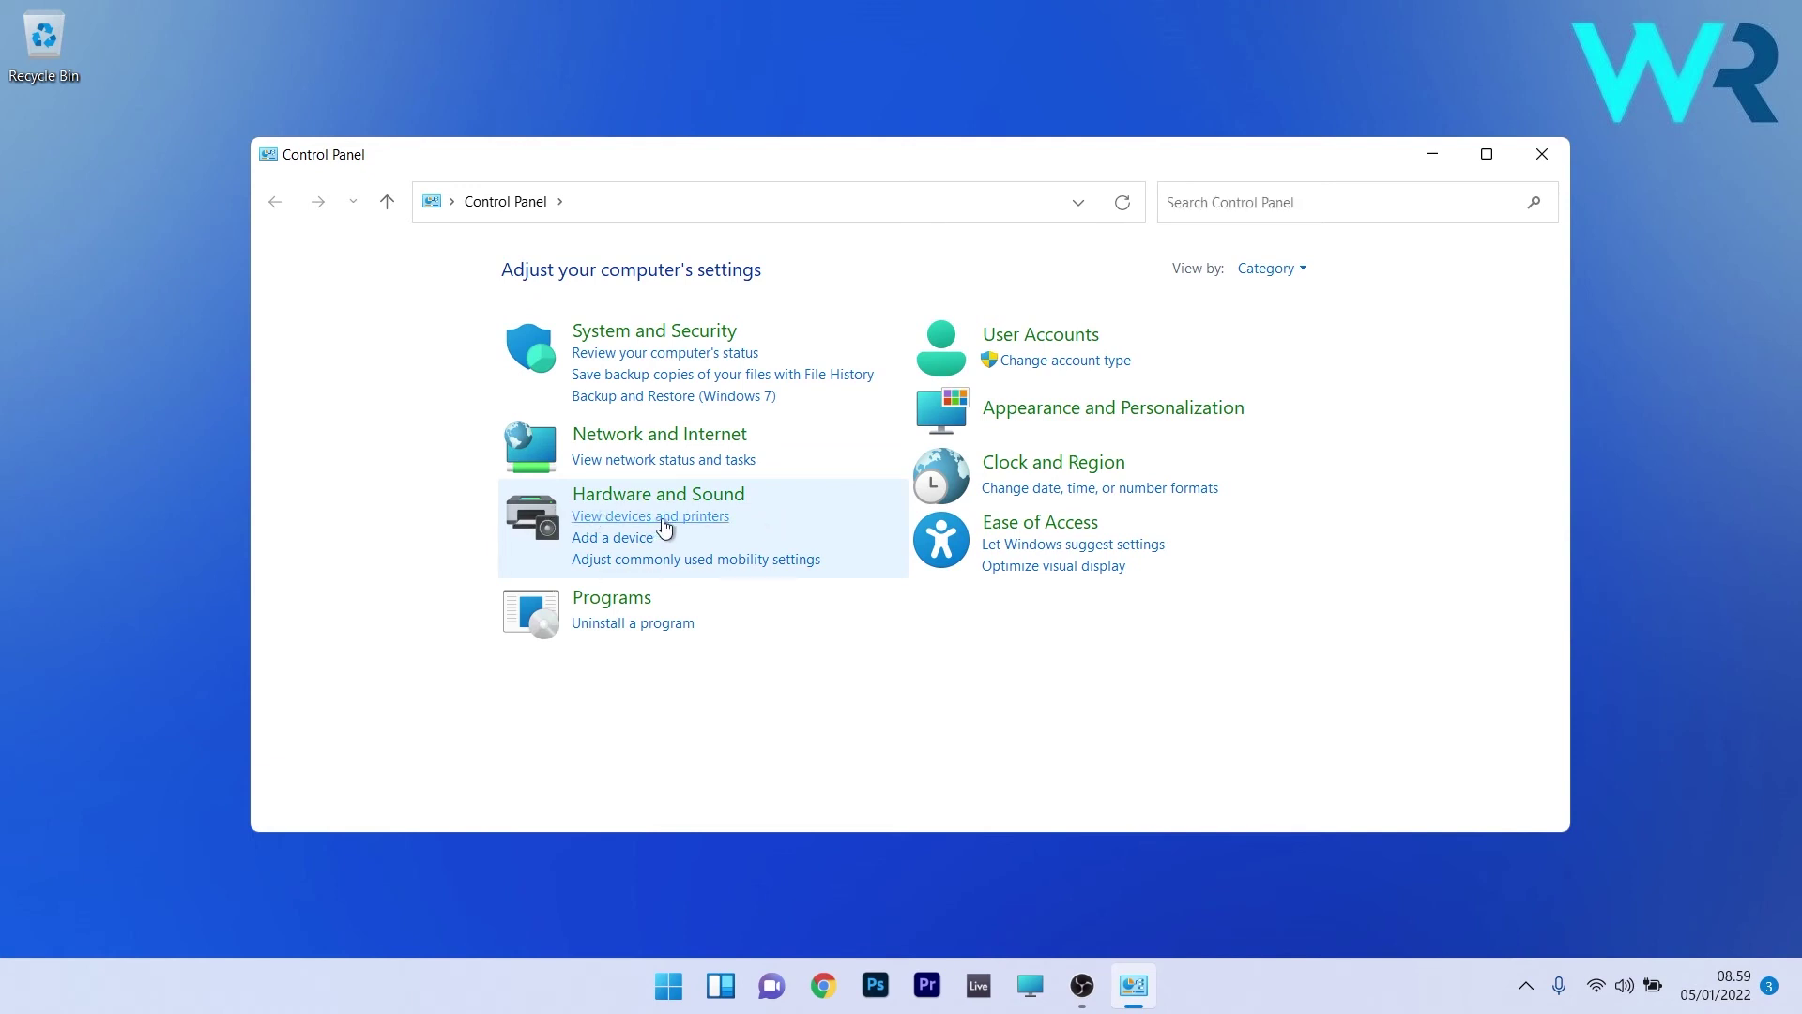
scroll(901, 540, down, 2)
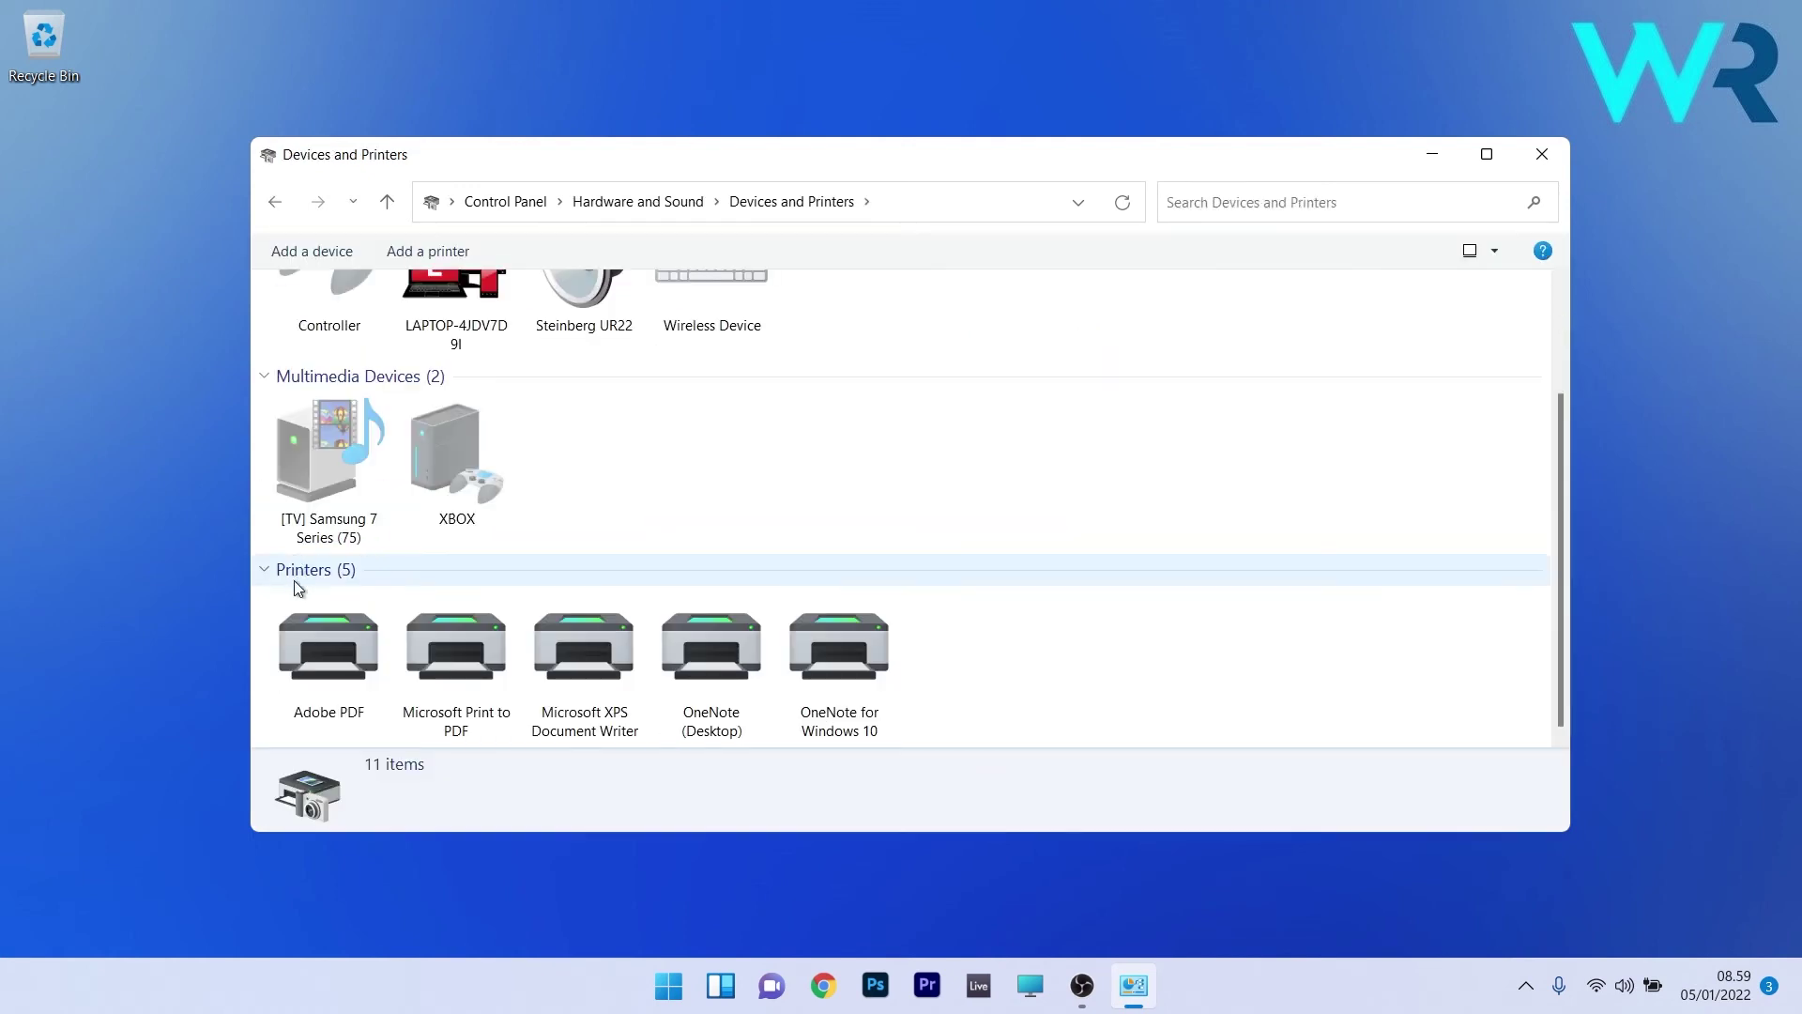
Step: Remove the Microsoft XPS Document Writer printer and search for a device to add
right_click(583, 644)
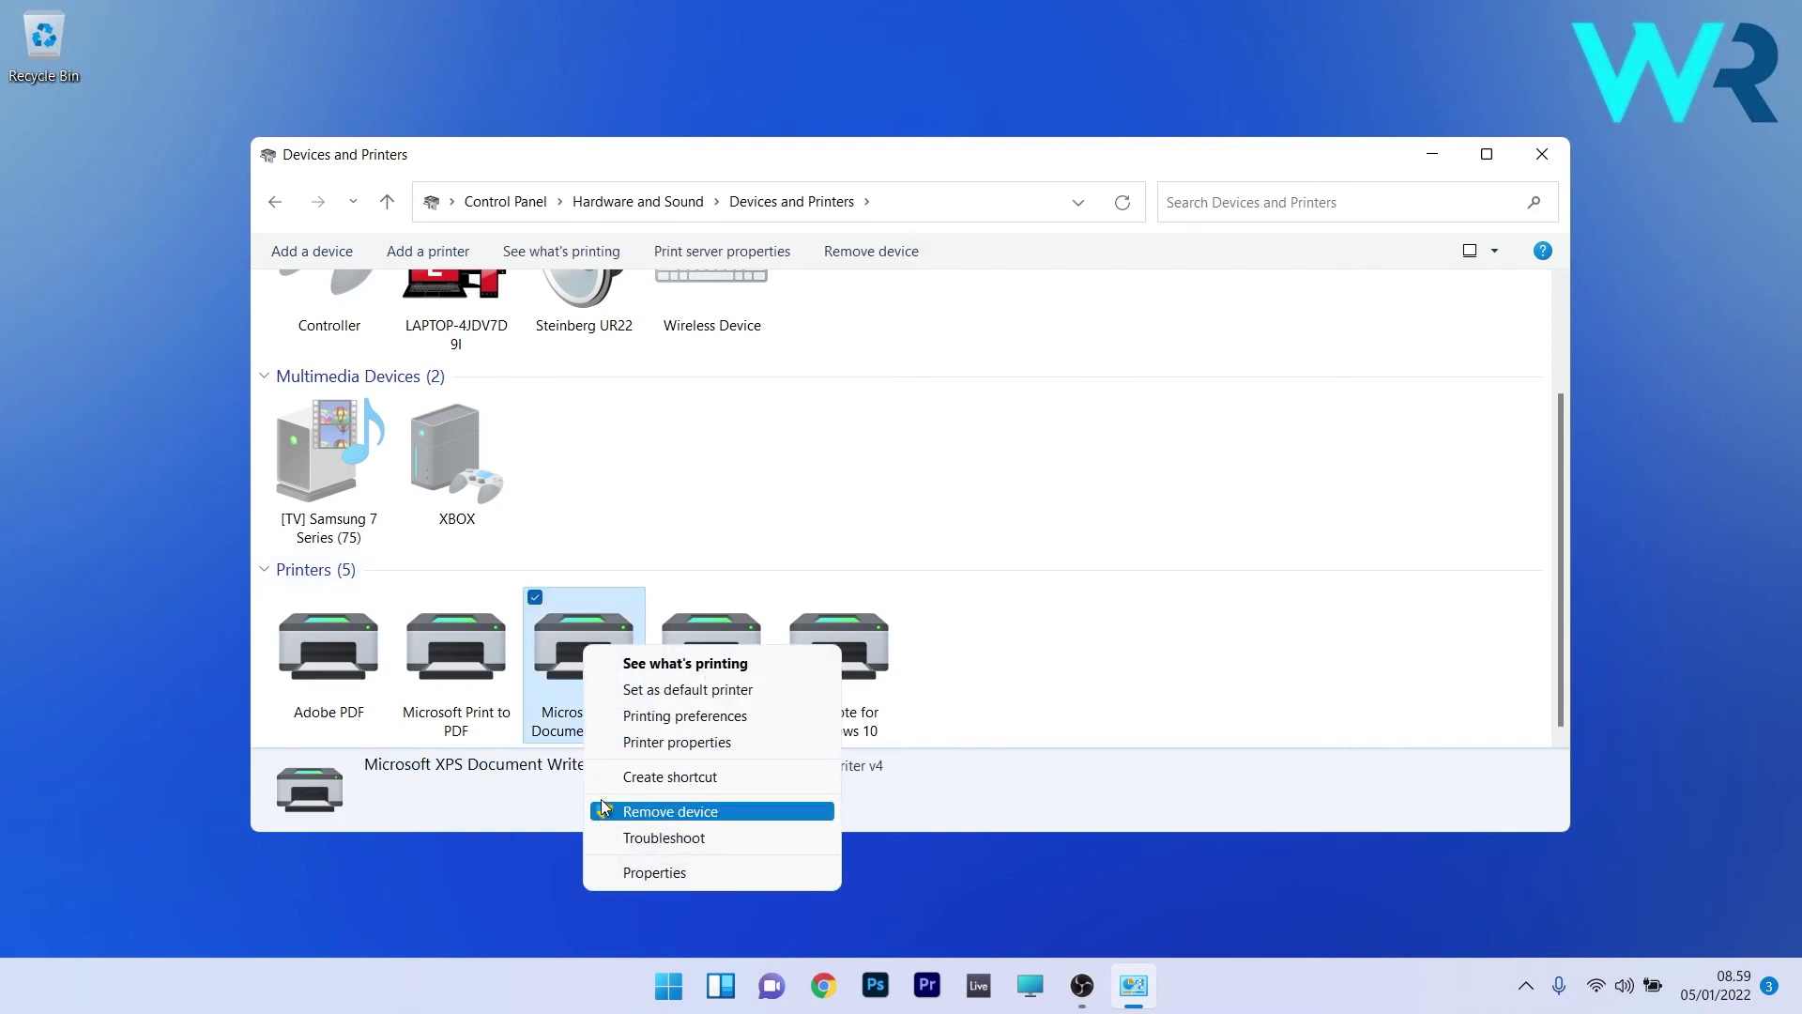
click(764, 814)
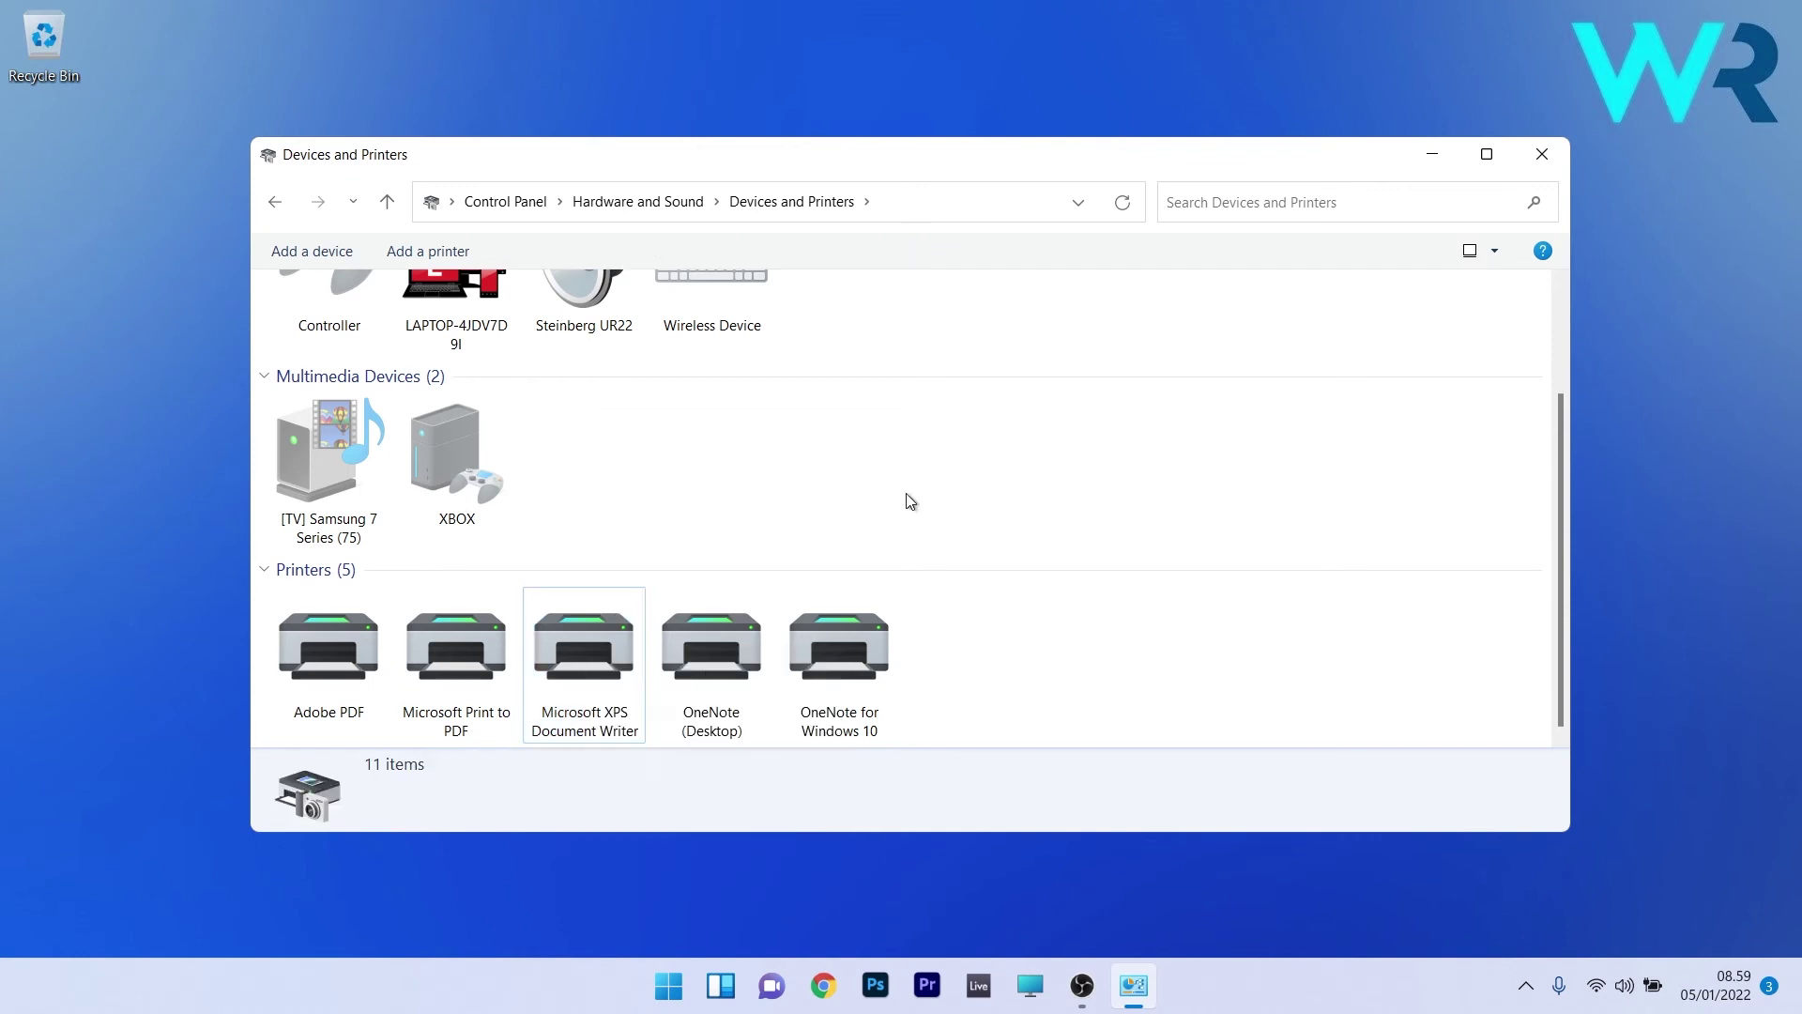
click(291, 255)
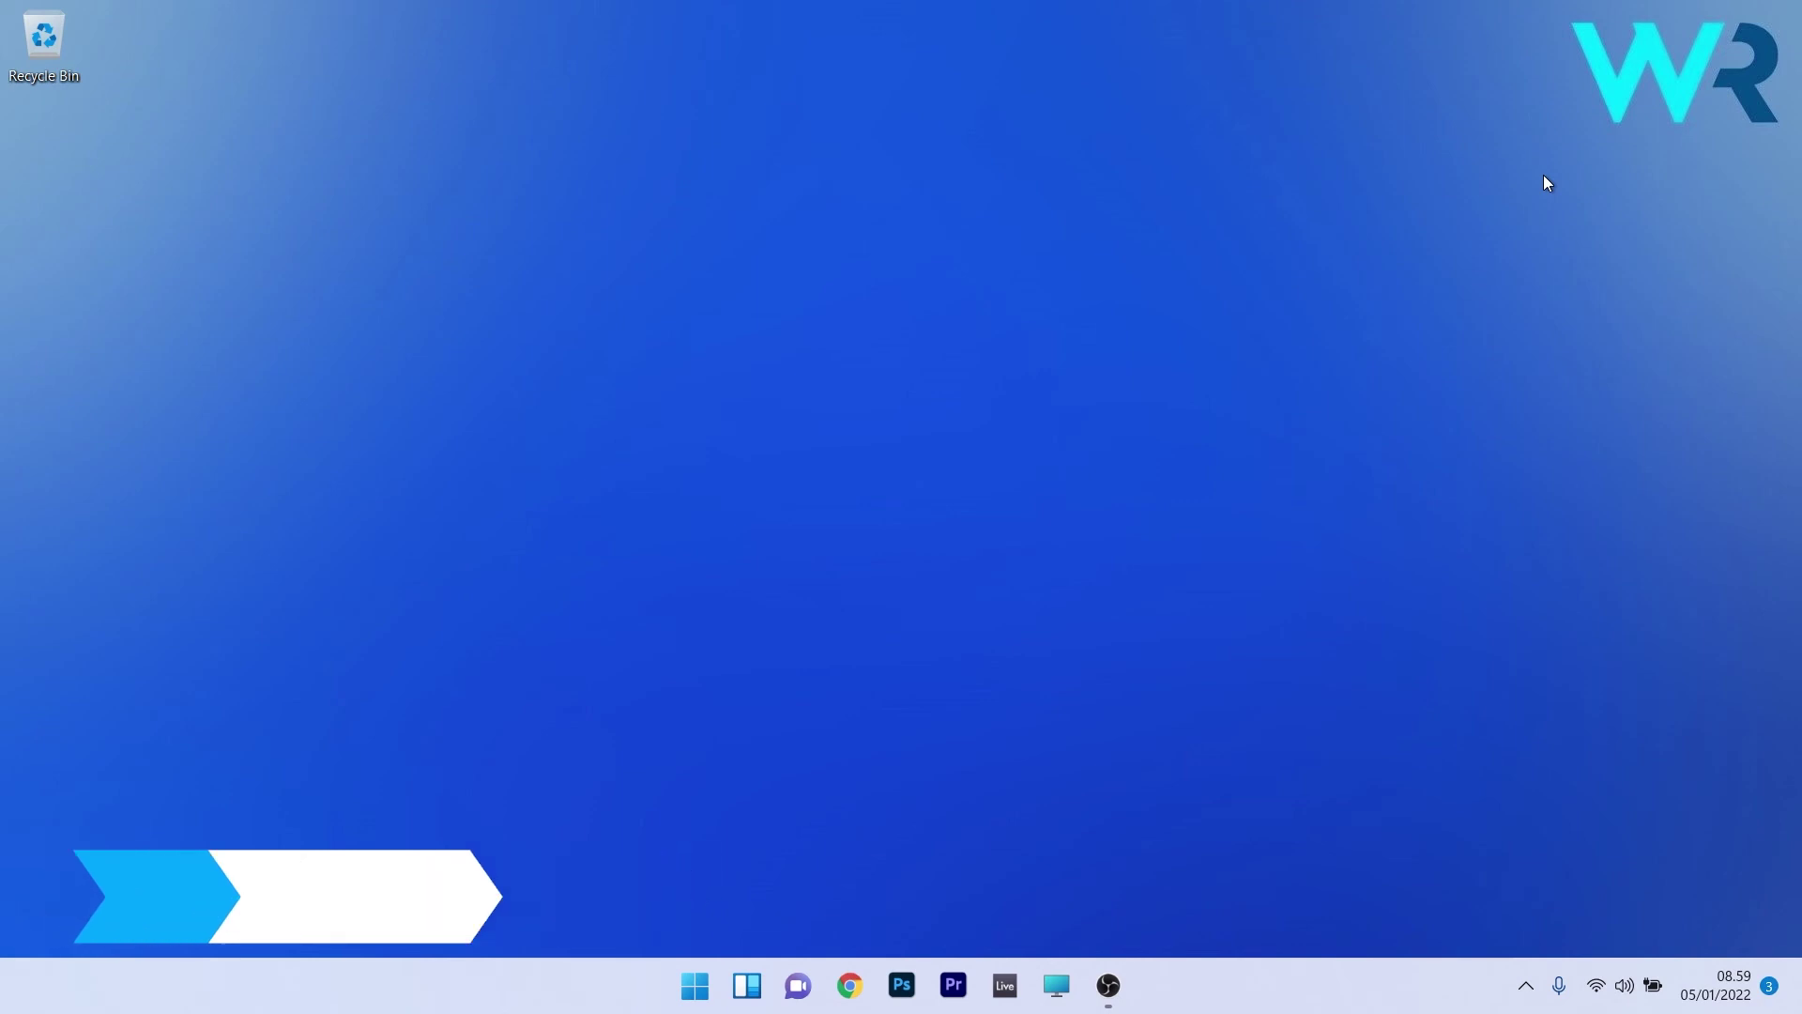
Step: Open the Windows Update history in Settings
click(695, 985)
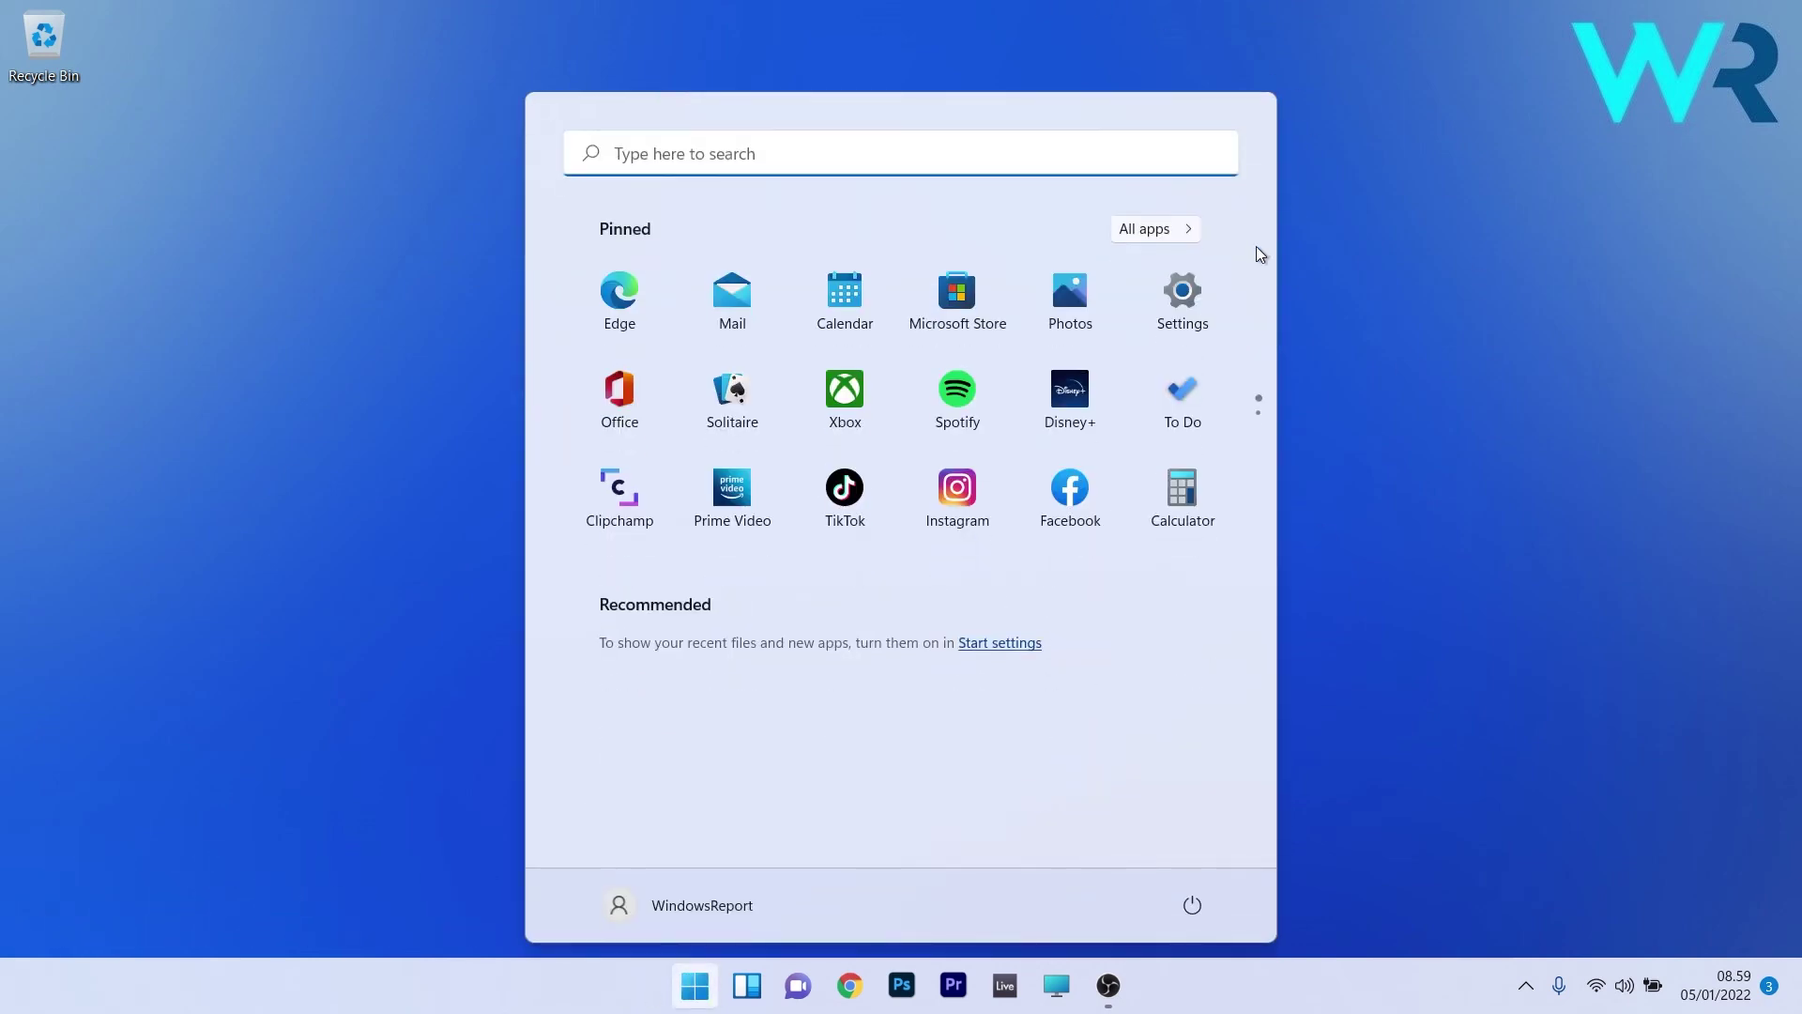
click(1170, 306)
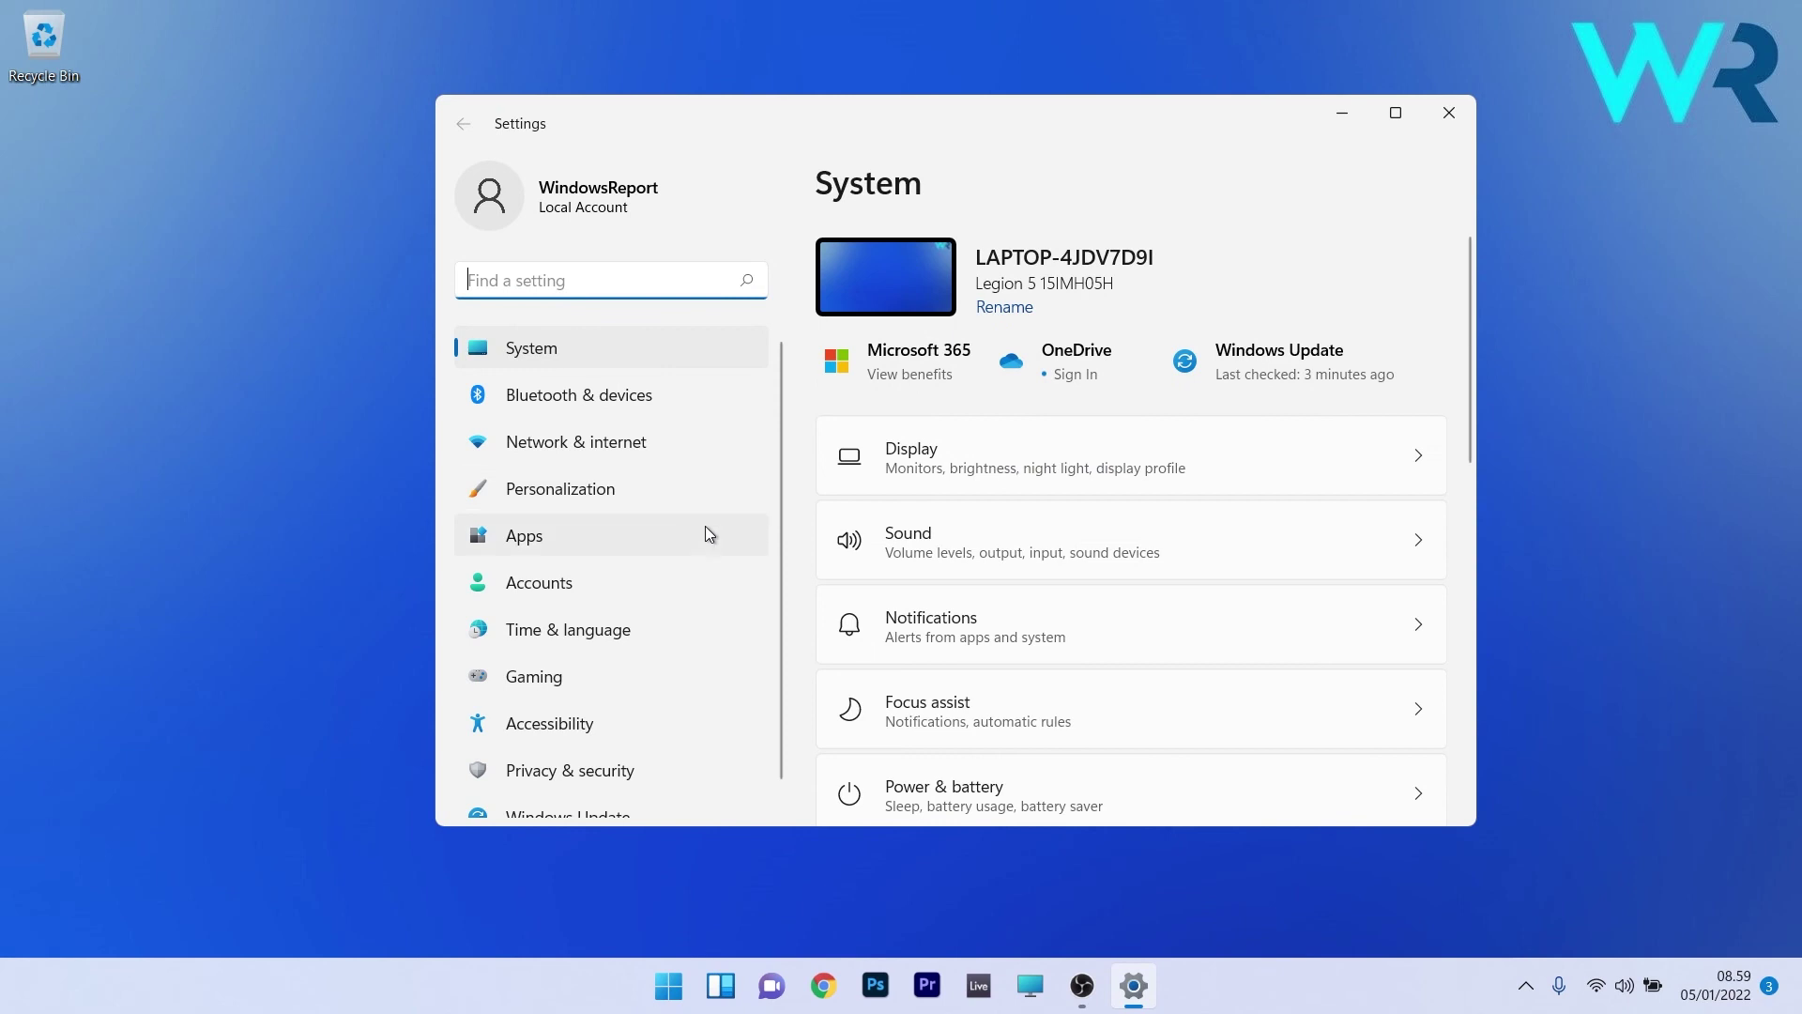
scroll(667, 527, down, 1)
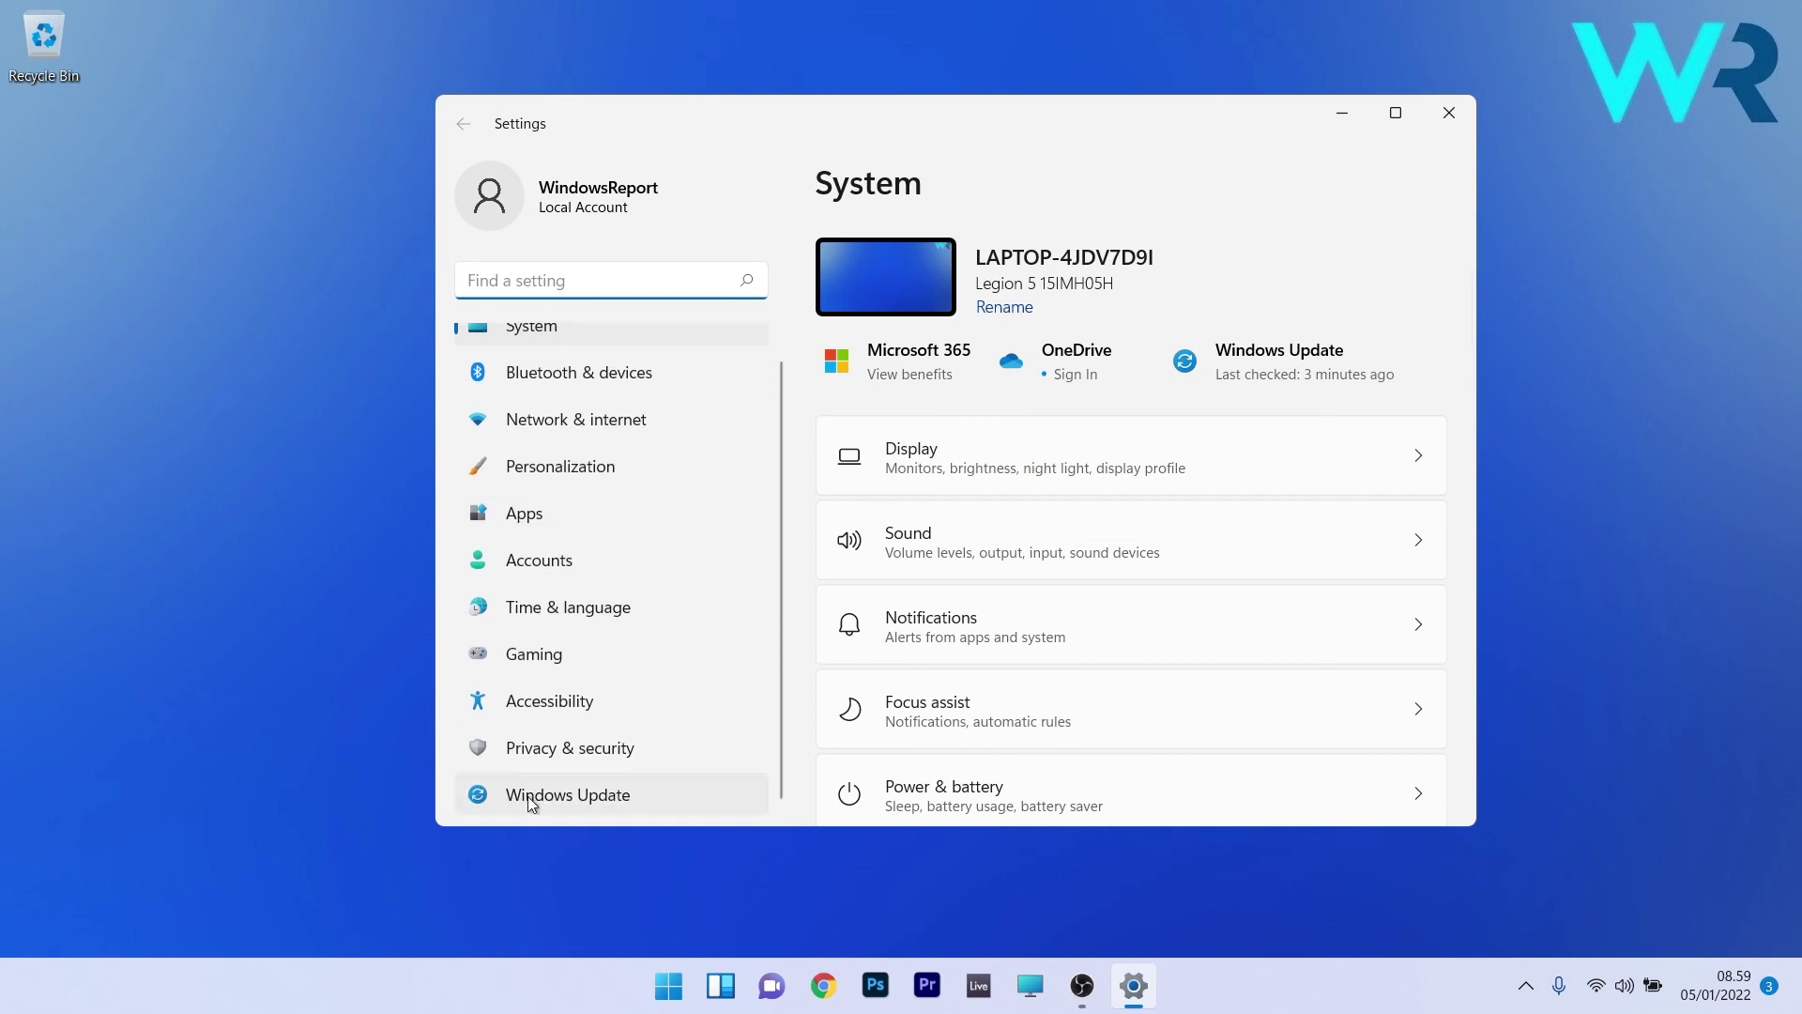
click(578, 797)
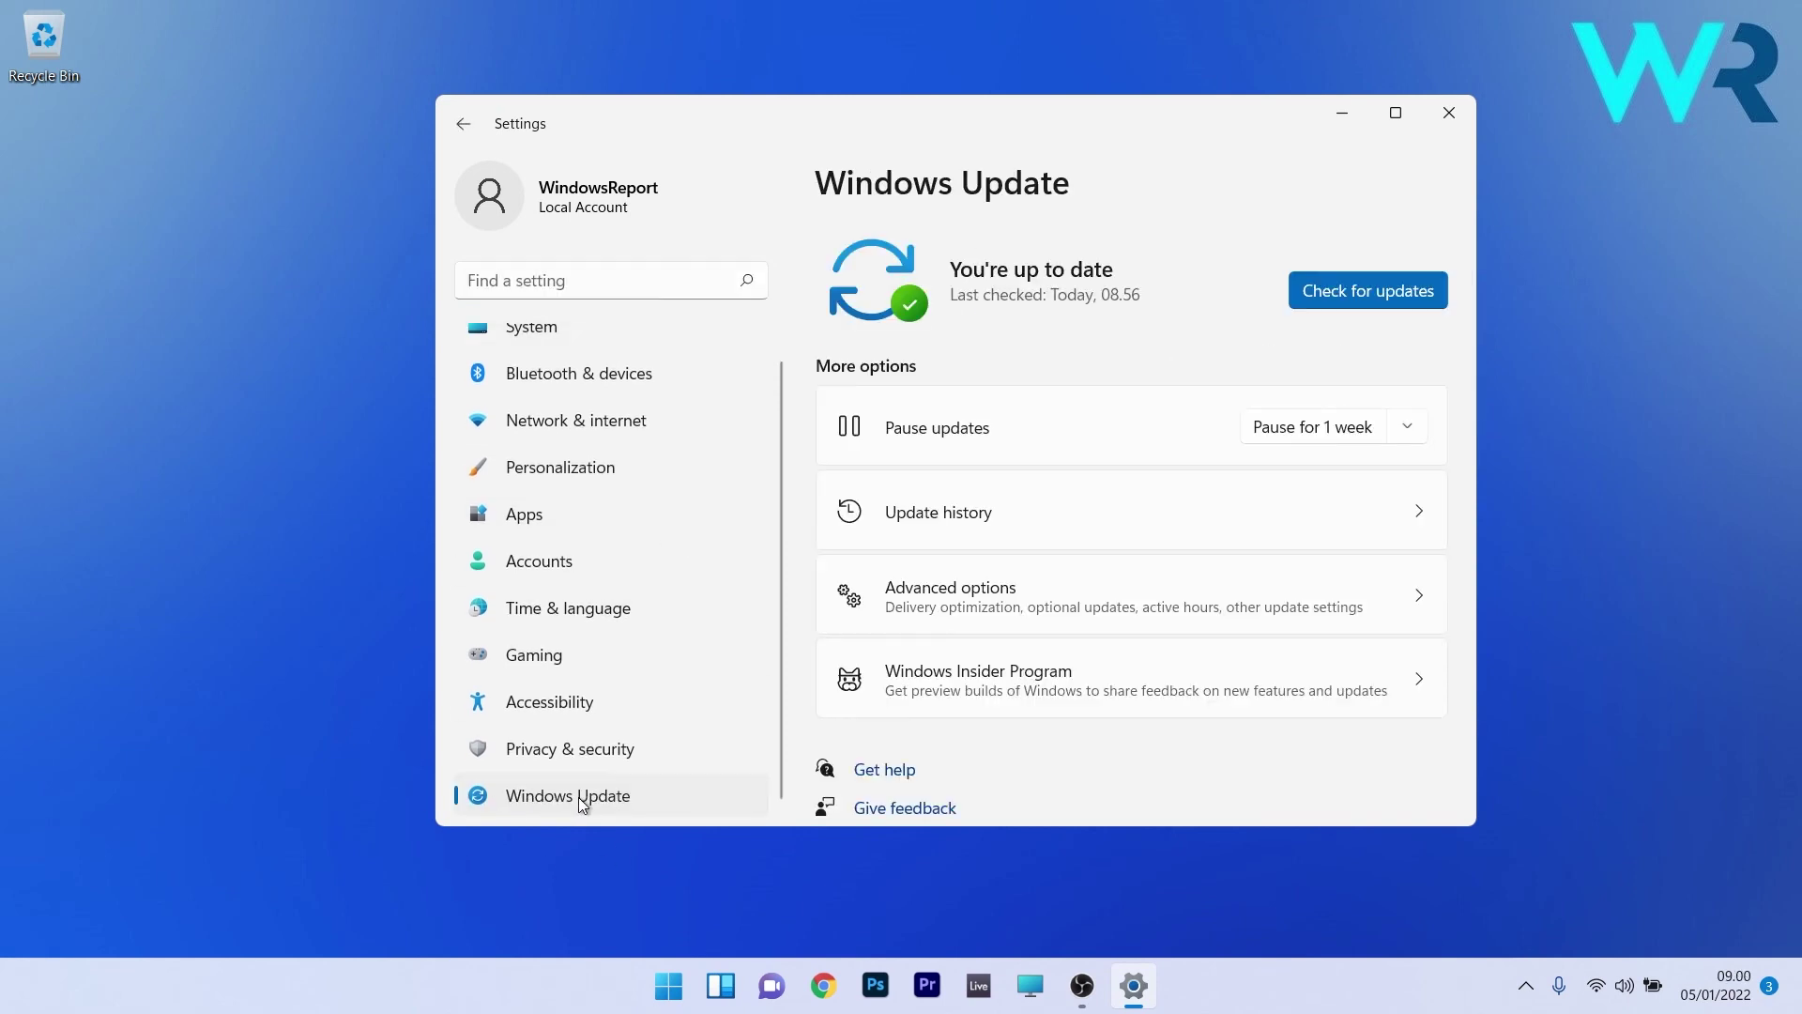
click(1195, 520)
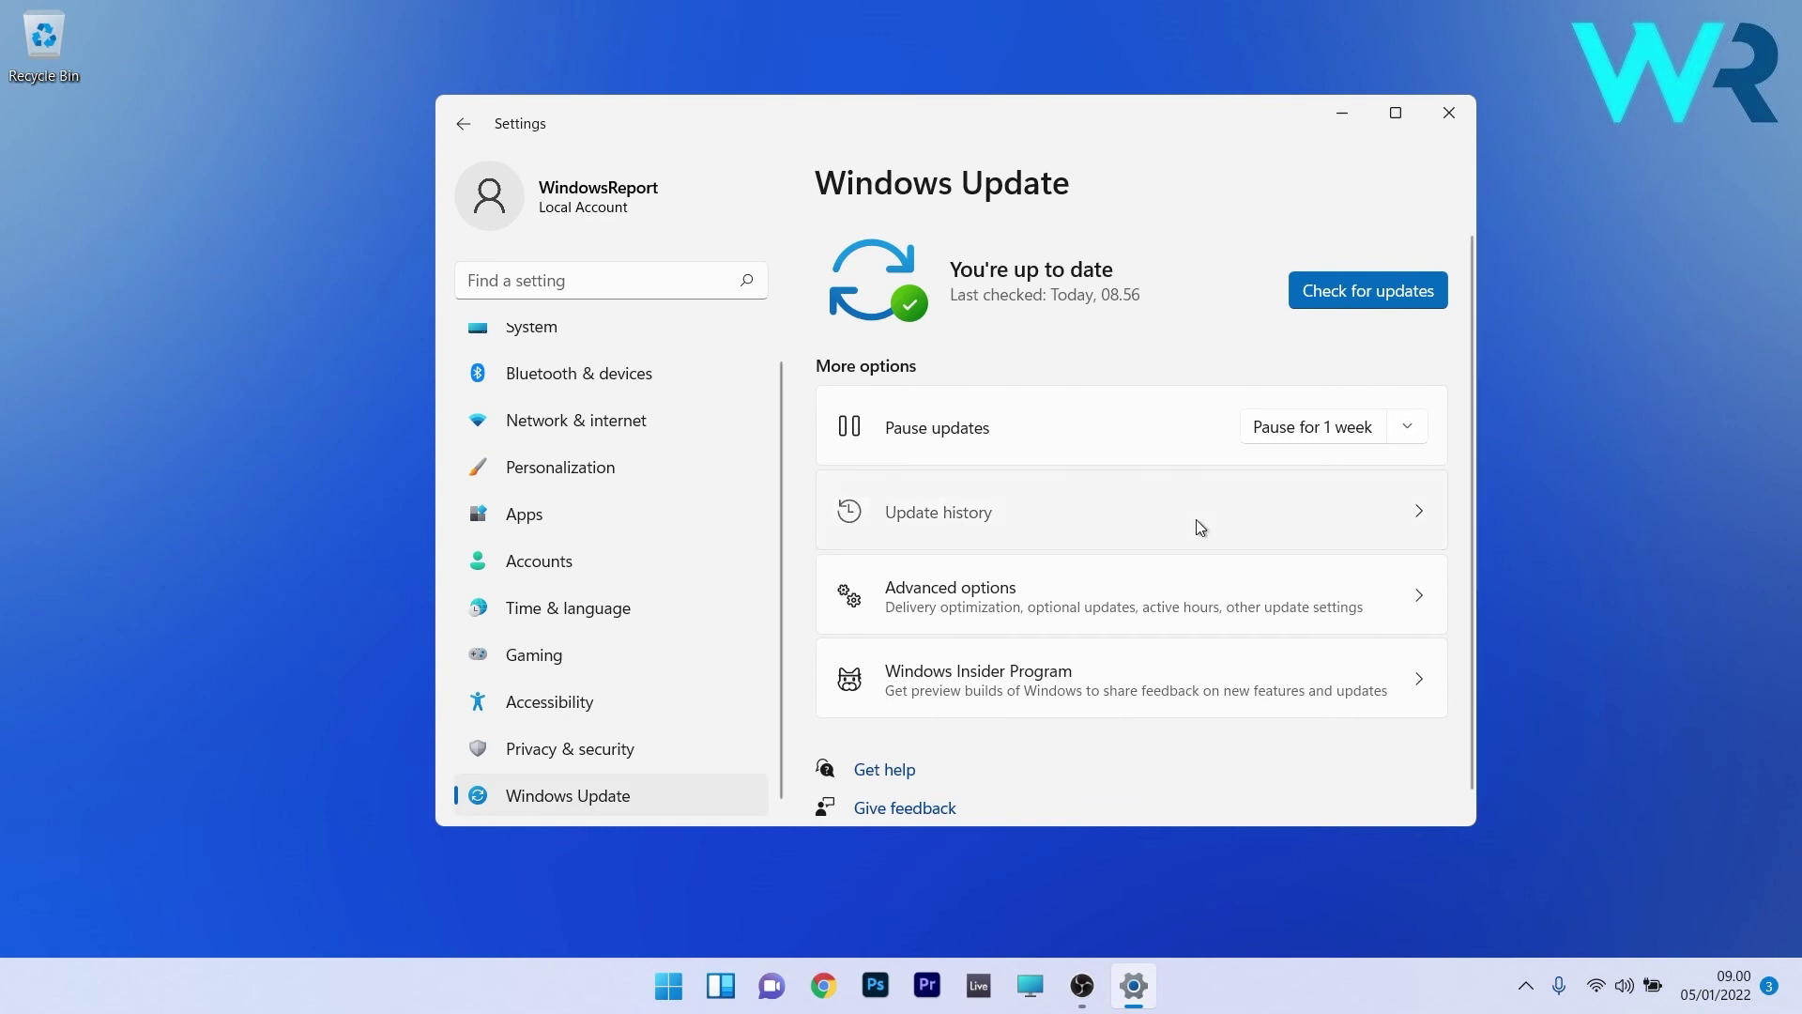
Step: Open Installed Updates and select the KB5007292 update
scroll(1198, 520, down, 20)
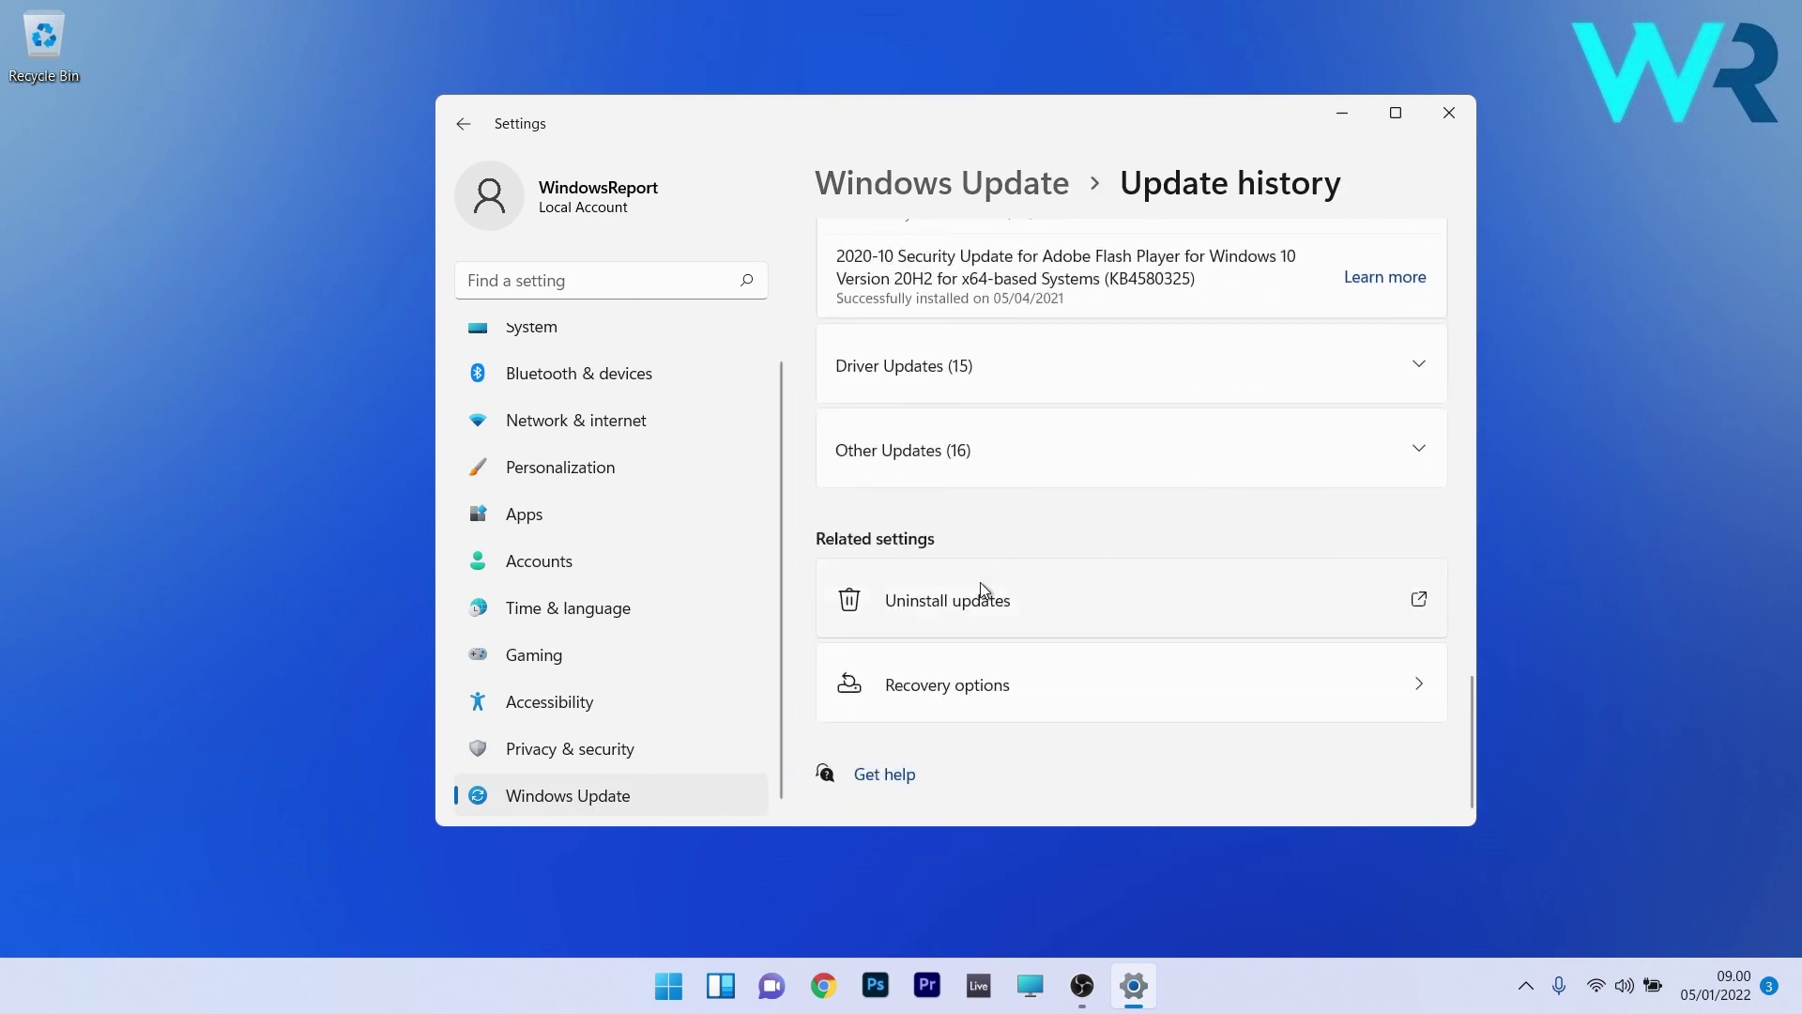
click(1109, 607)
click(667, 733)
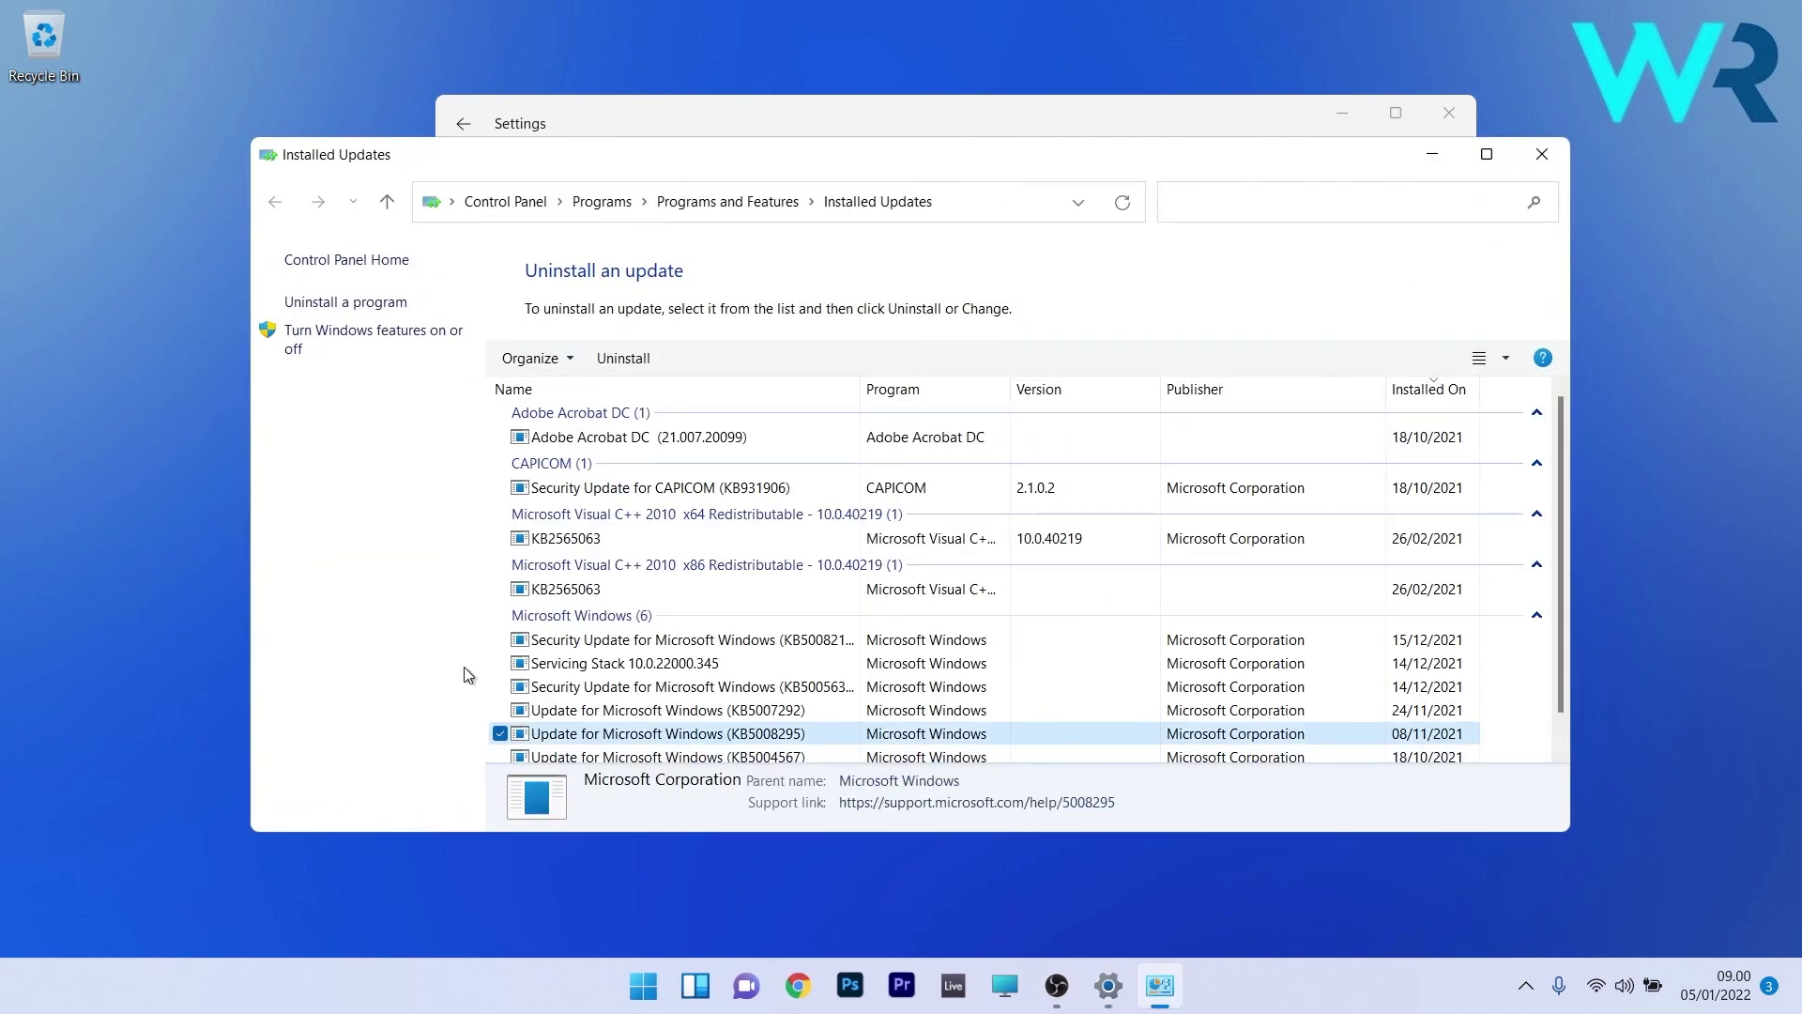
click(672, 710)
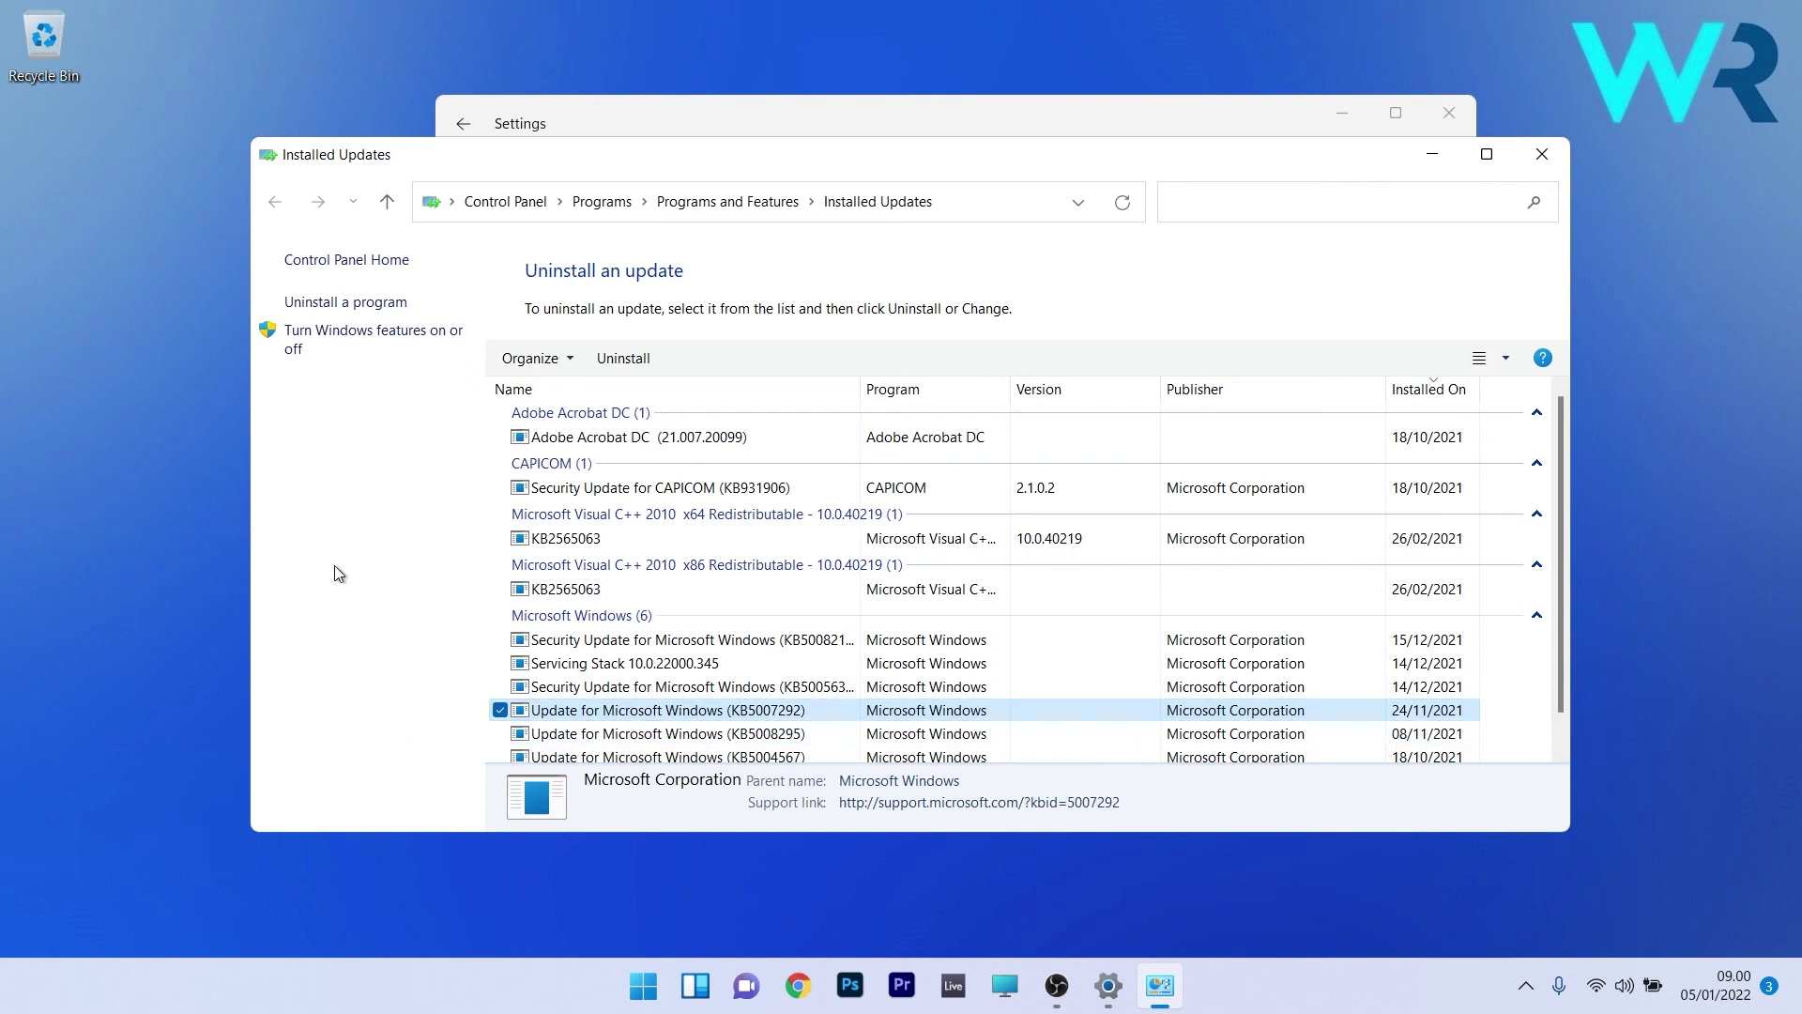